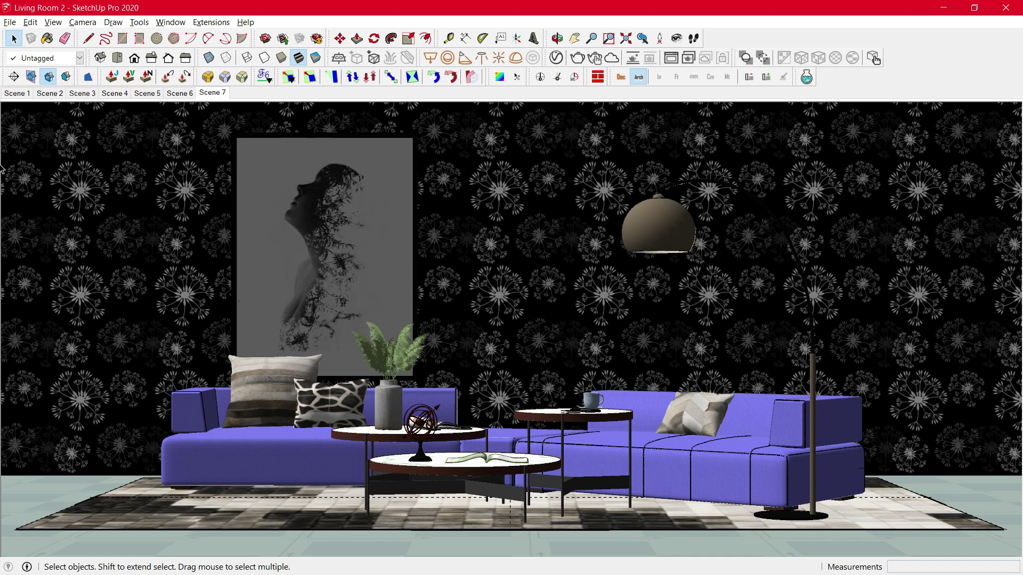
View the top-down, closer top-down and side-table living room renders in Windows Photos.
key(alt+Tab)
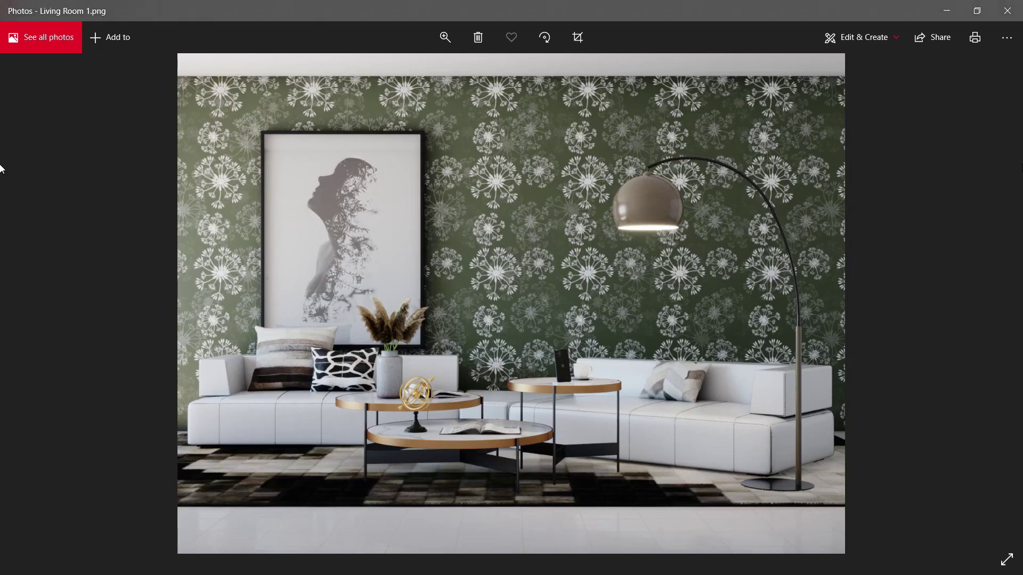
key(Right)
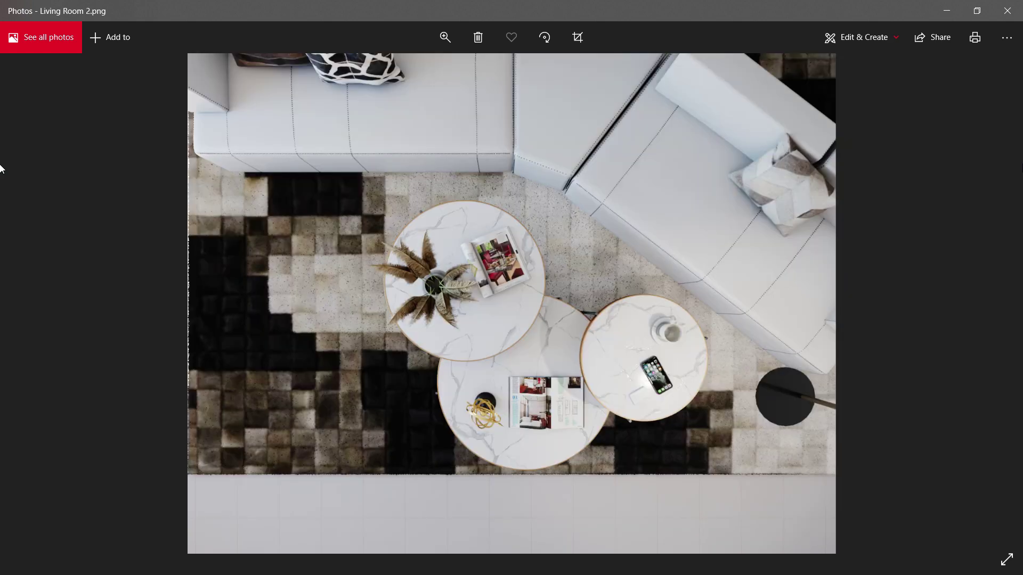
key(Right)
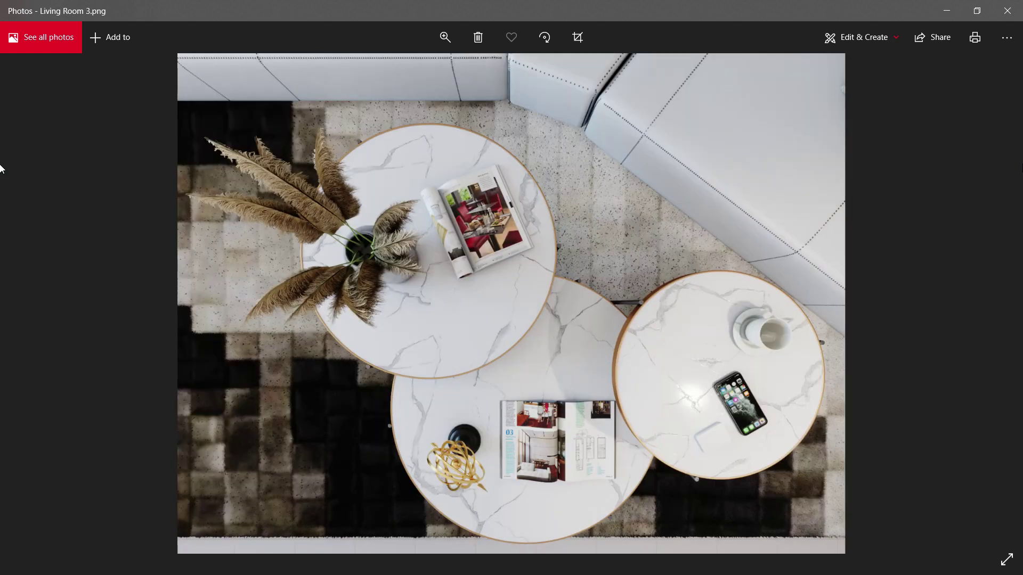
key(Right)
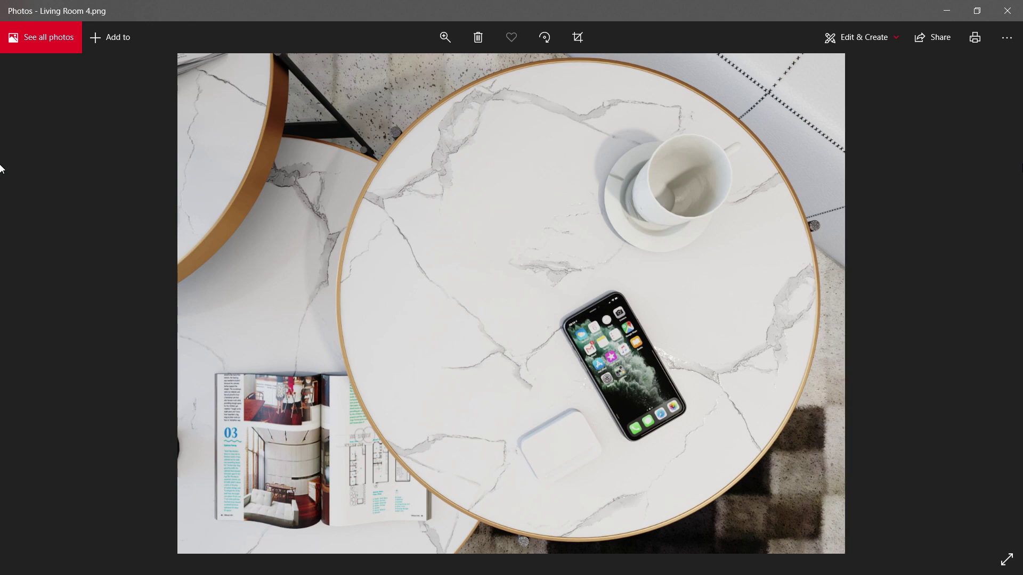
key(Right)
key(Right)
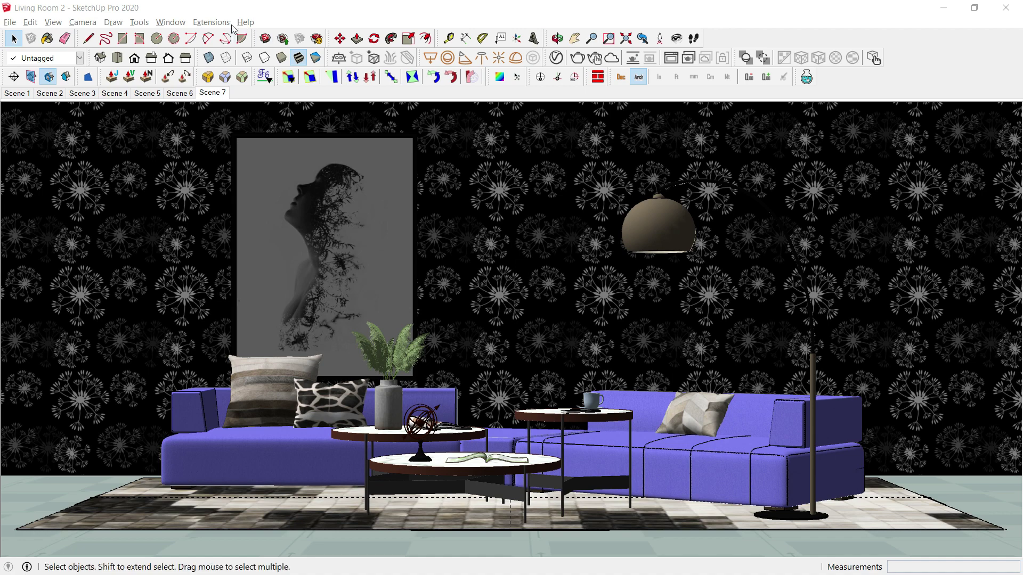
Purge unused items from the model via Model Info Statistics.
click(170, 21)
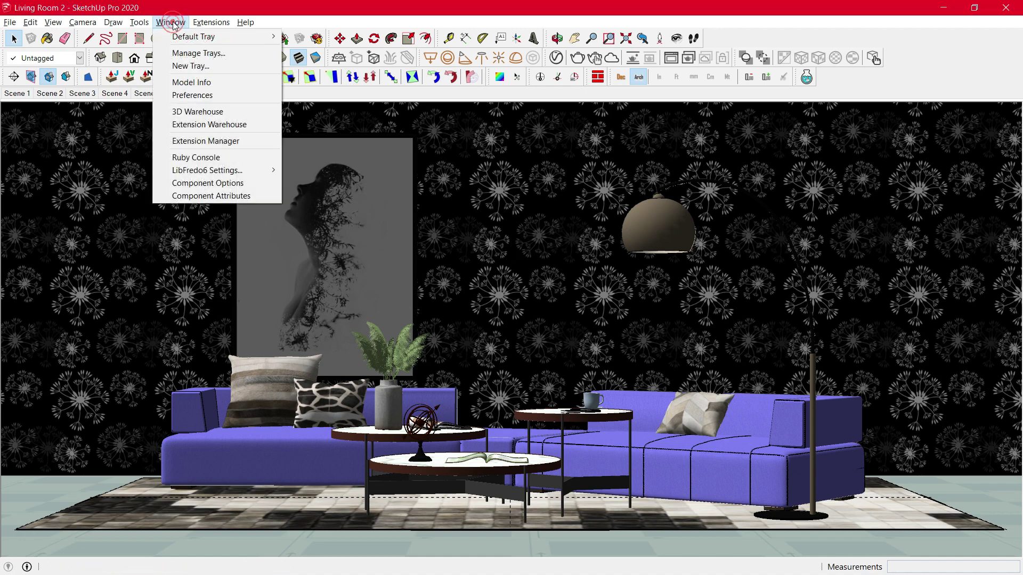
click(214, 83)
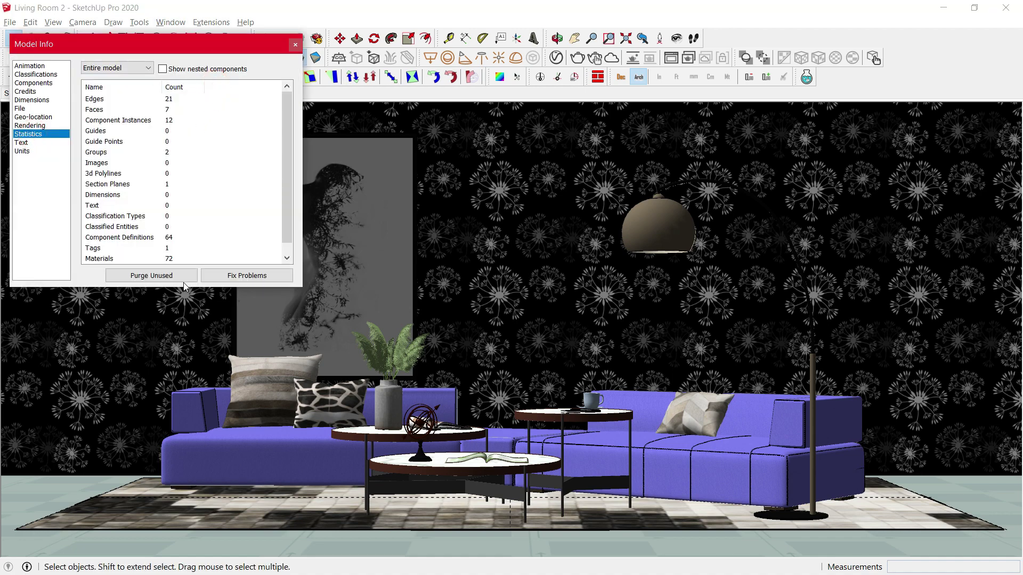
click(160, 275)
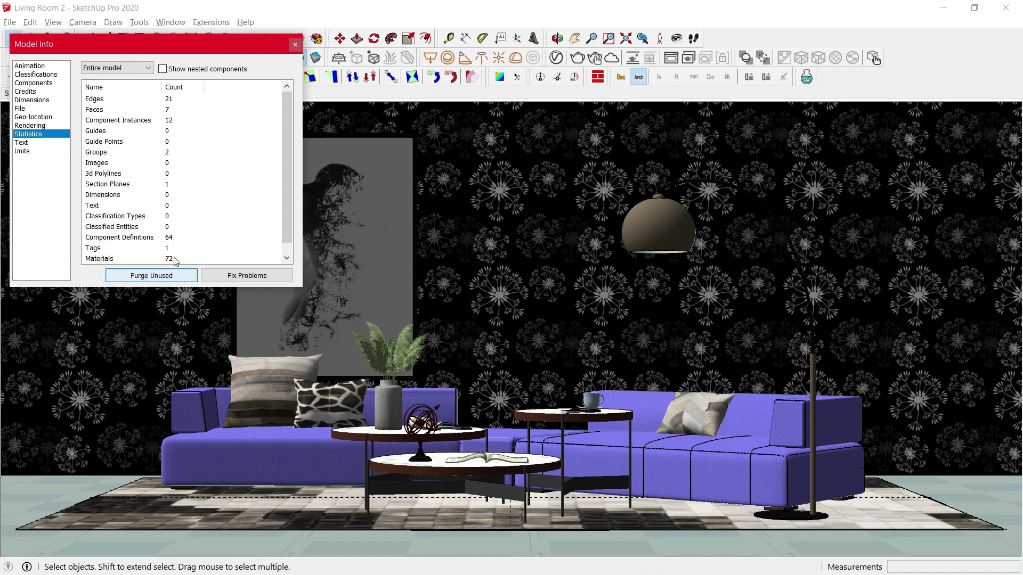
click(294, 46)
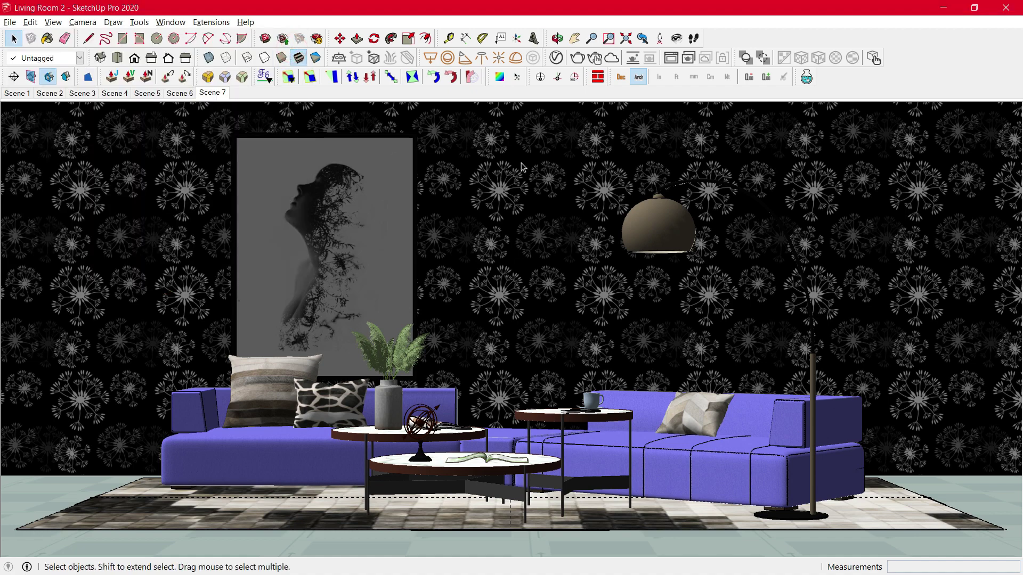
Purge unused assets in the V-Ray Asset Editor.
click(557, 57)
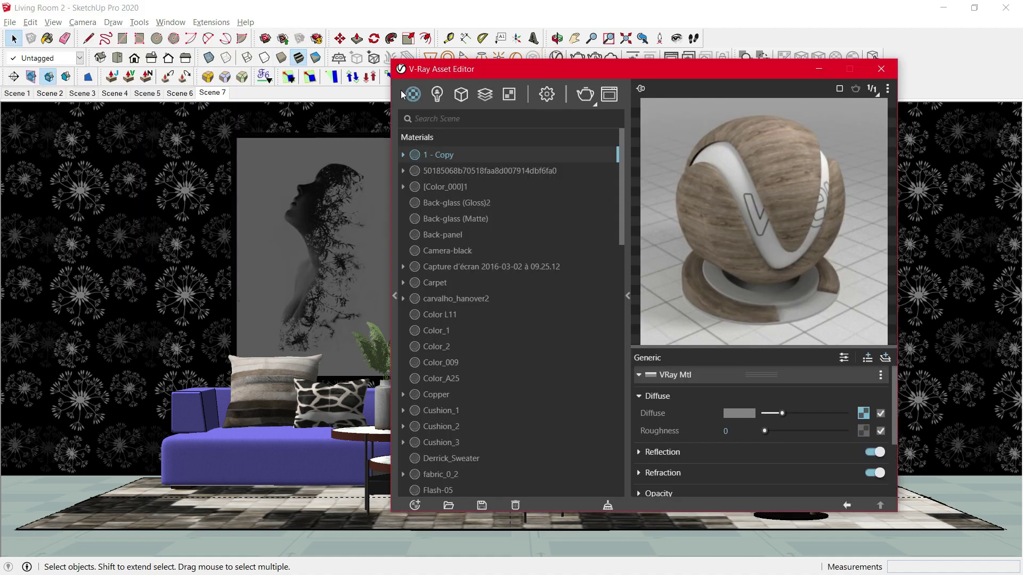
click(607, 506)
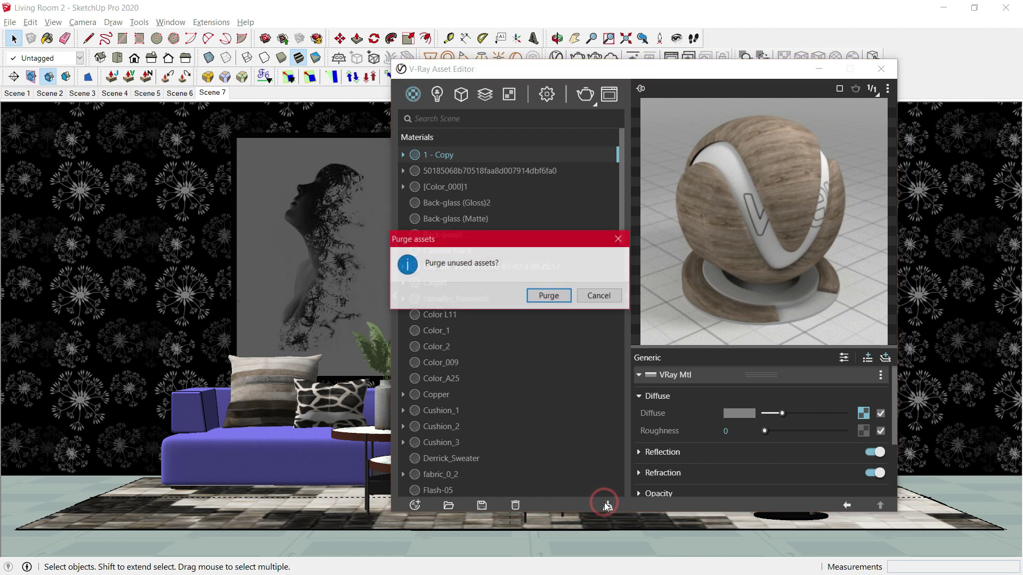
click(549, 296)
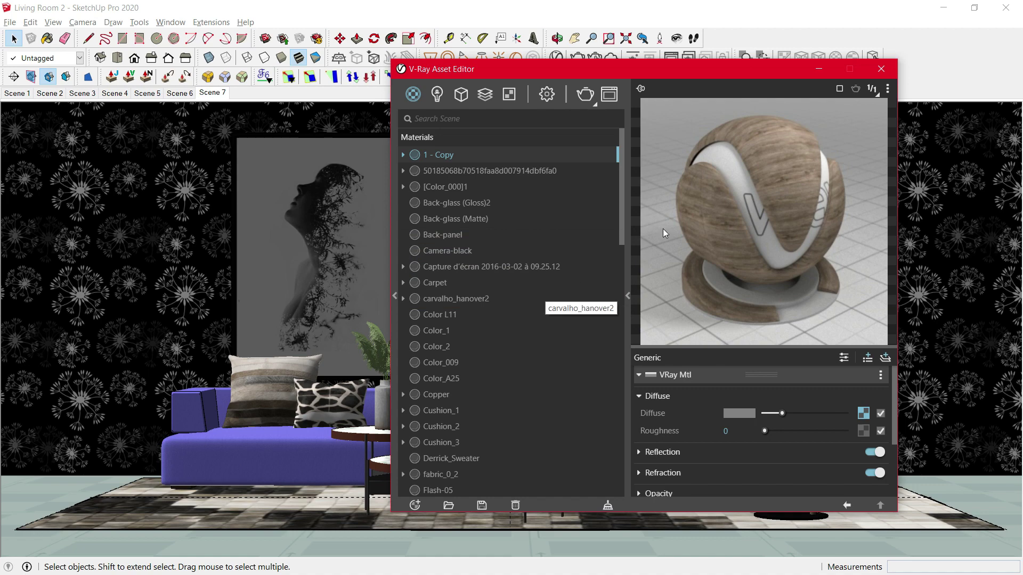
click(881, 68)
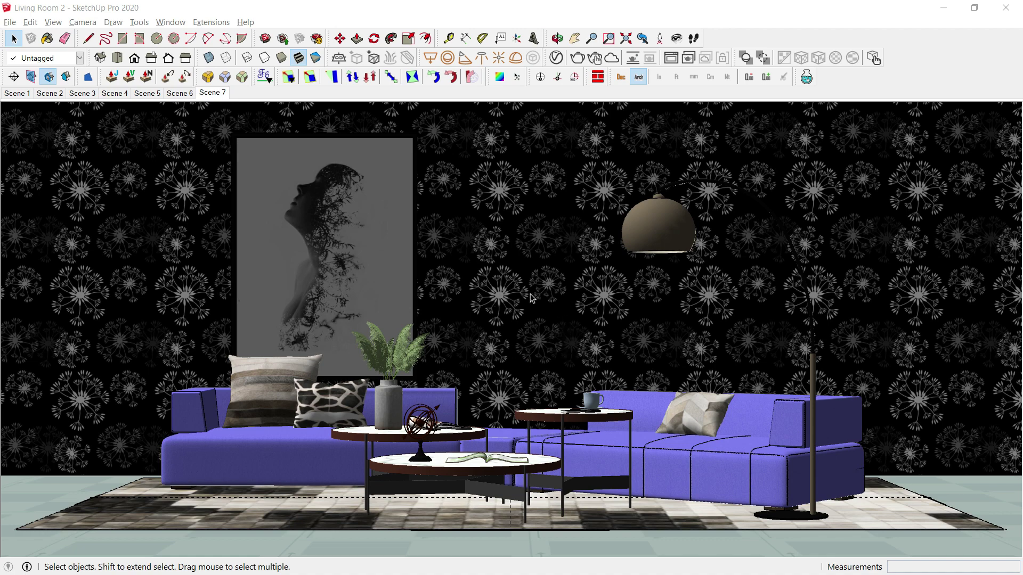
Archive and repath all texture files to Desktop\Tutorial 8\Materials using the V-Ray File Path Editor.
click(225, 25)
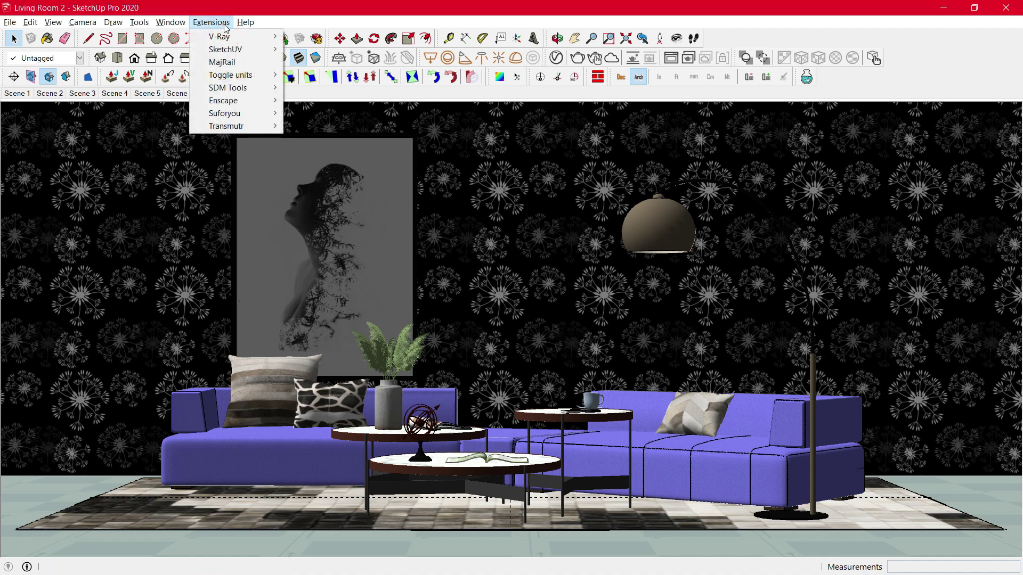
click(325, 46)
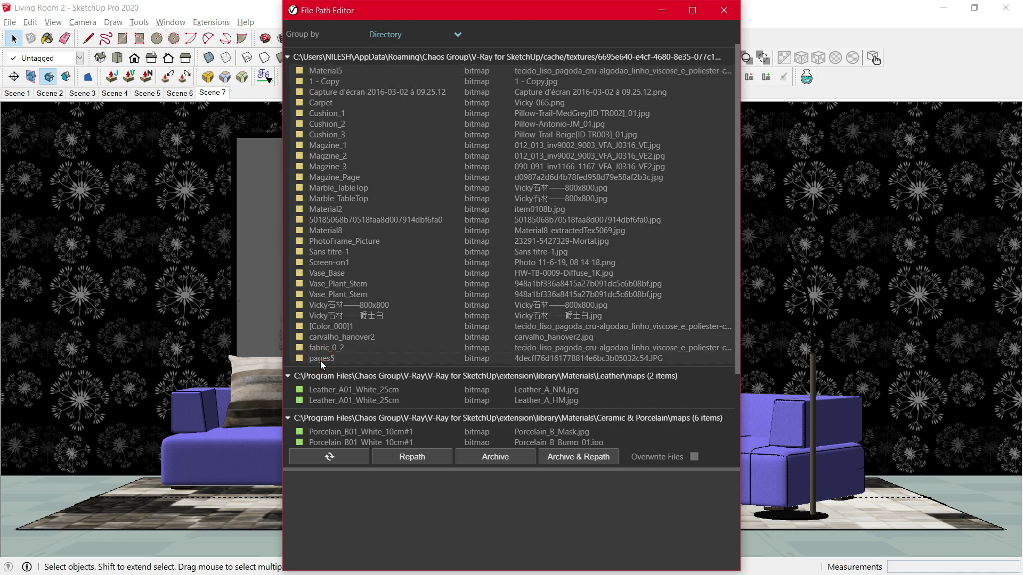
click(568, 458)
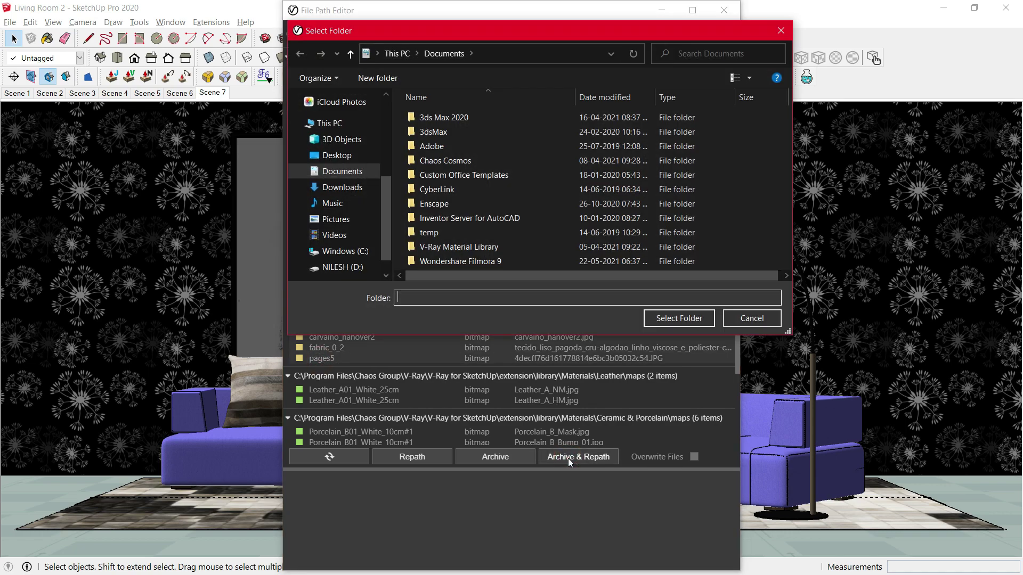
click(354, 155)
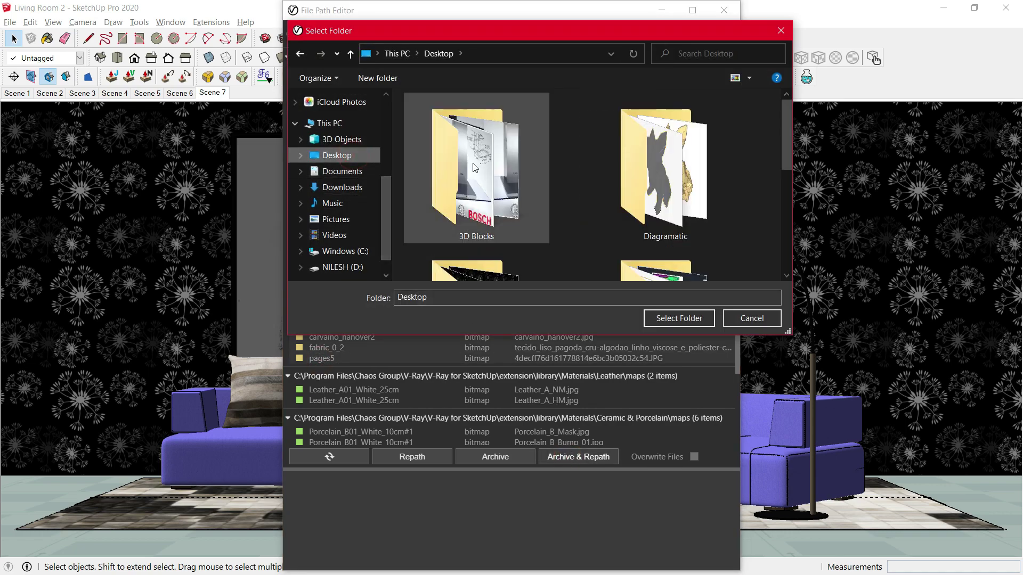
click(483, 169)
key(Down)
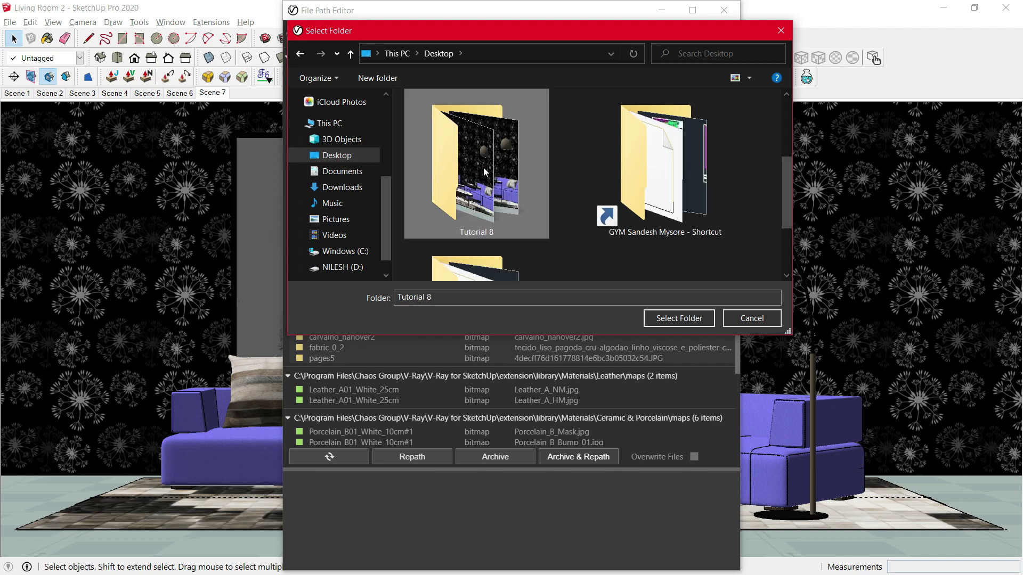
double_click(483, 170)
click(459, 118)
double_click(459, 117)
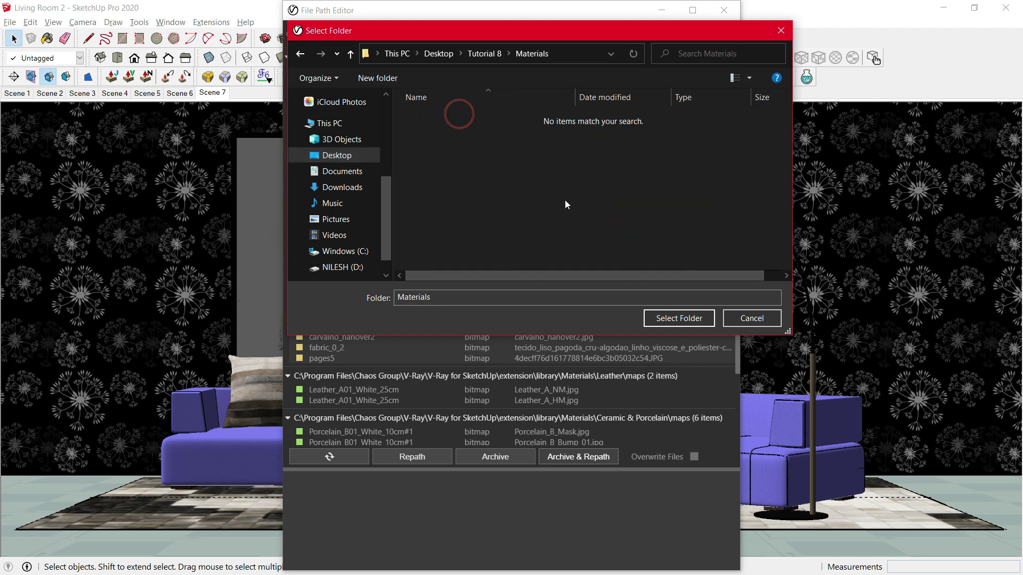
click(681, 320)
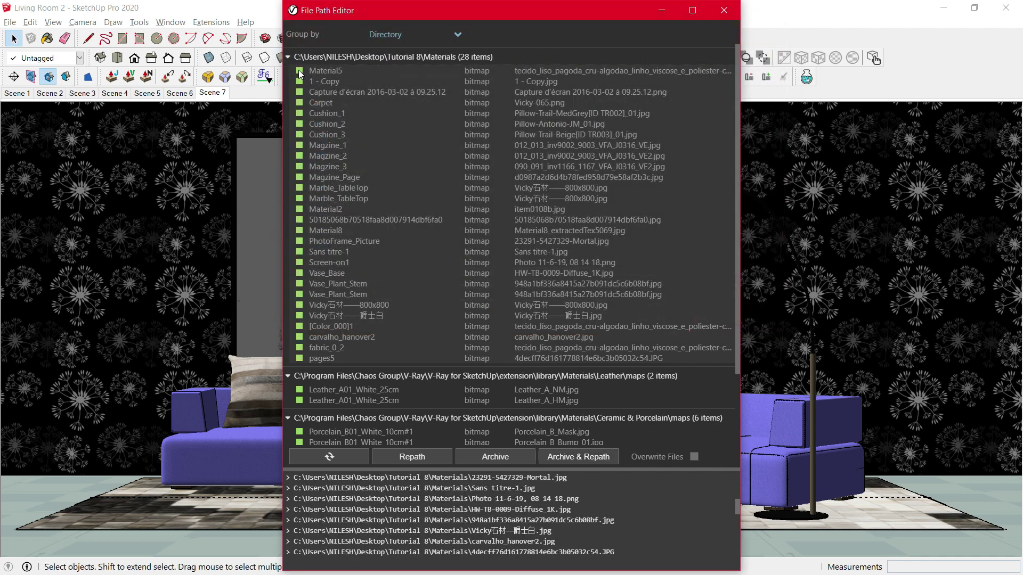
click(724, 11)
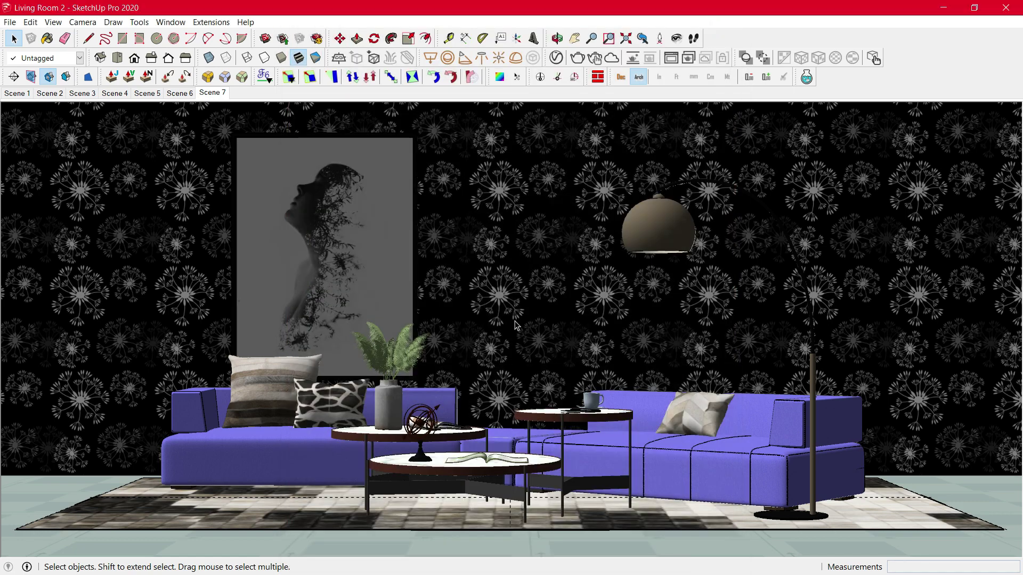
Dock the V-Ray materials editor at the right and sample a scene object's material.
key(b)
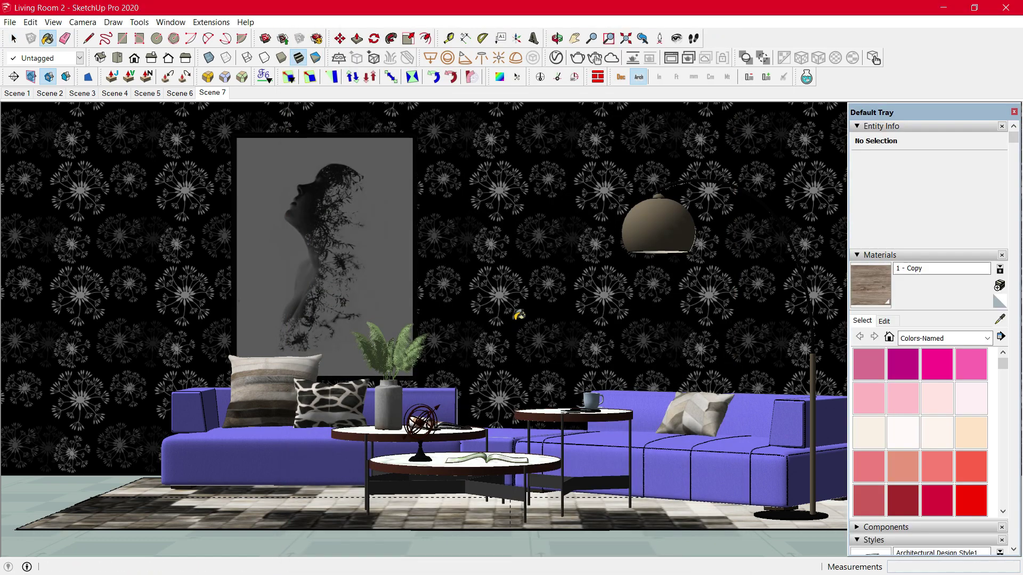
click(874, 58)
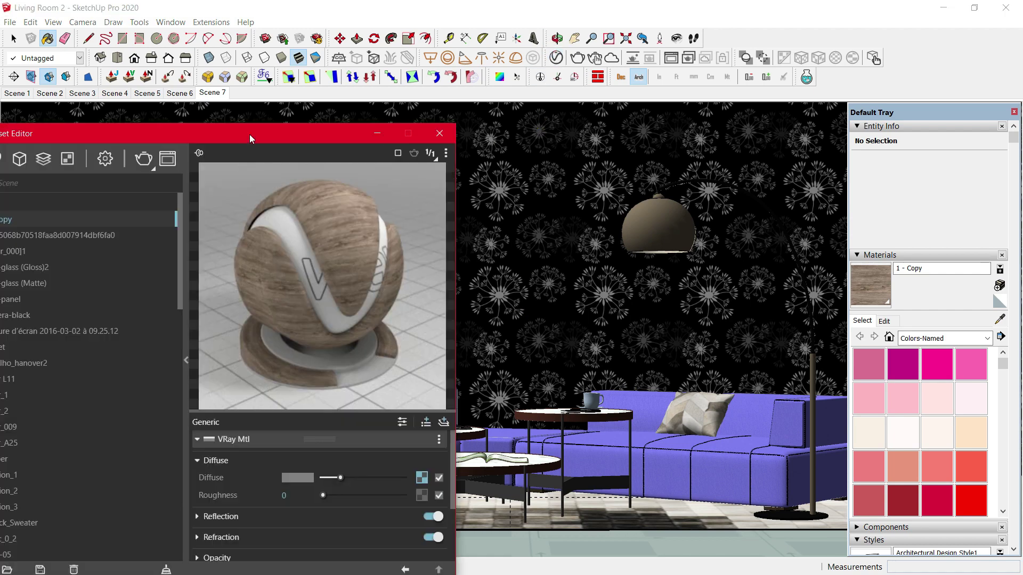
mouse_move(248, 133)
mouse_down()
mouse_move(753, 128)
mouse_move(813, 114)
mouse_up()
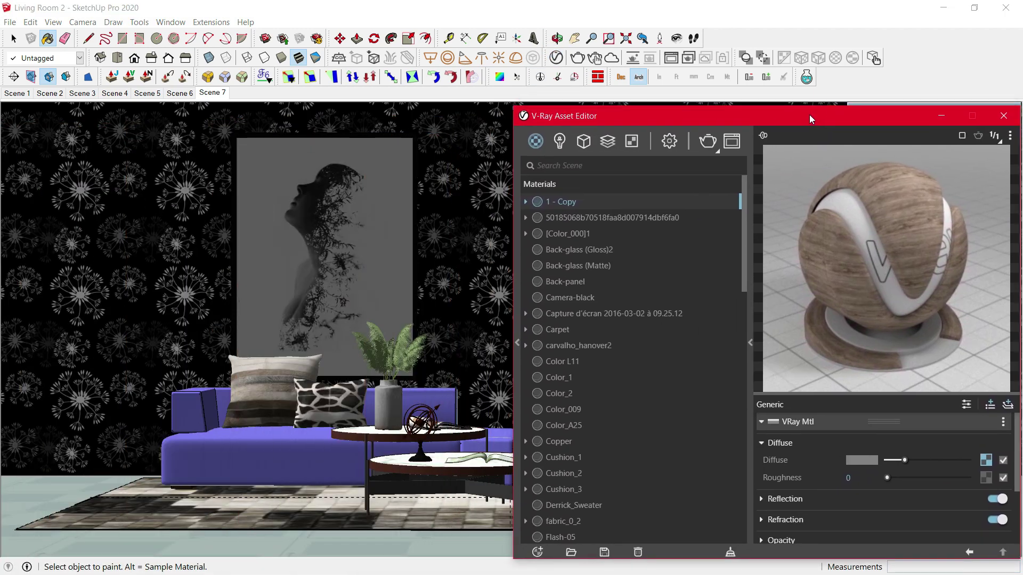
alt+click(233, 234)
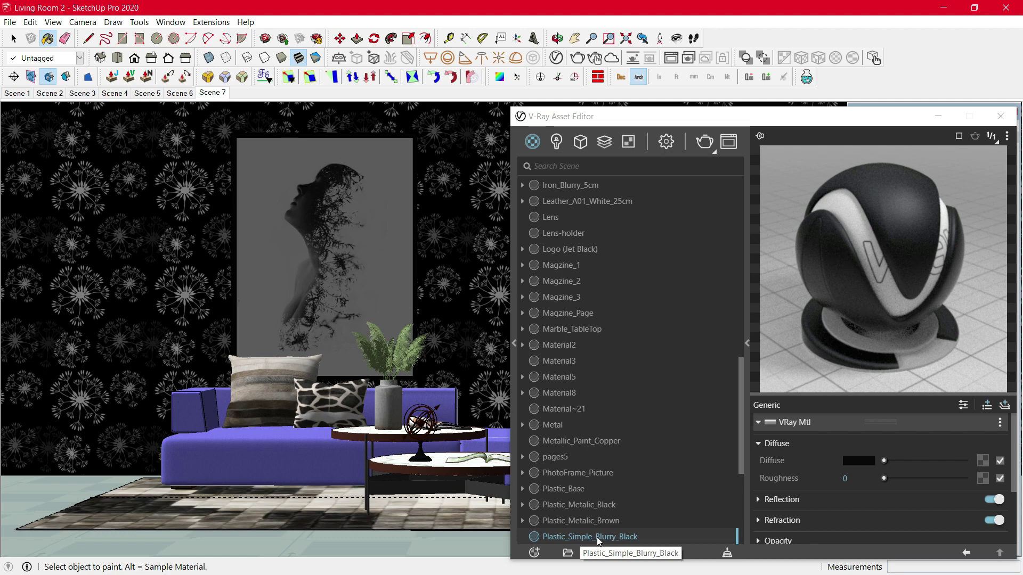
Expand the V-Ray material library and show its Plastic materials.
click(514, 344)
click(515, 344)
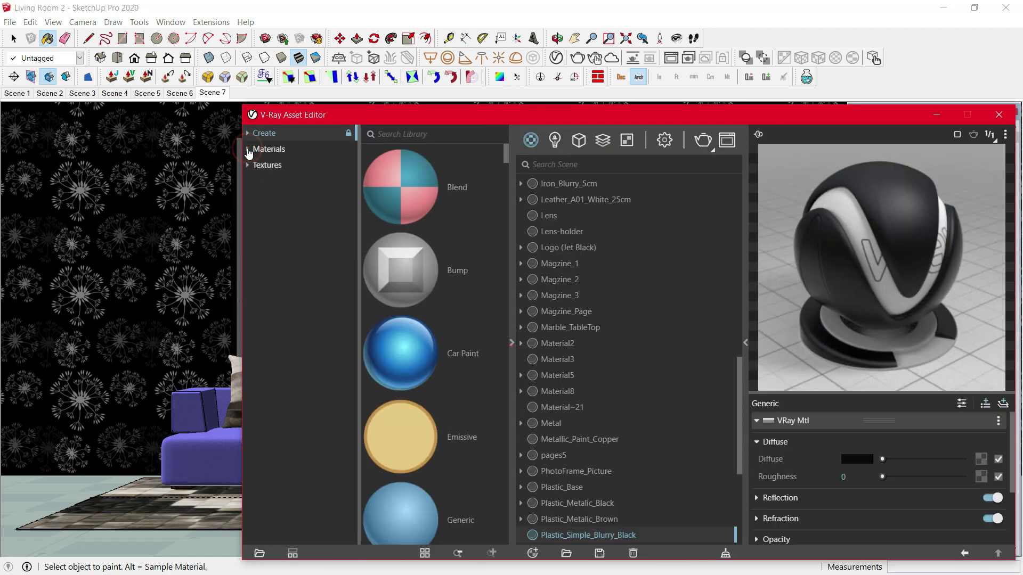
click(262, 147)
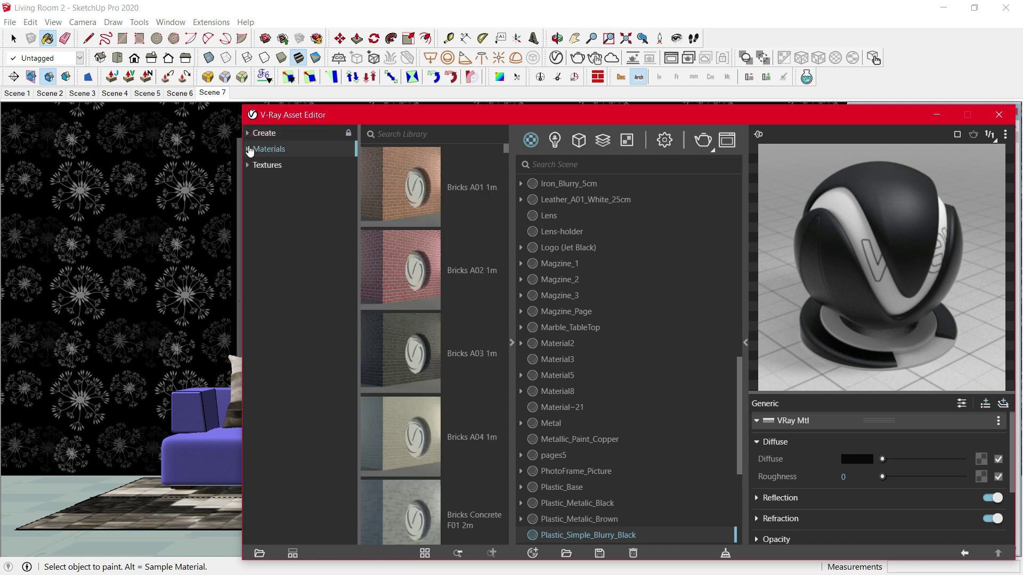
click(248, 149)
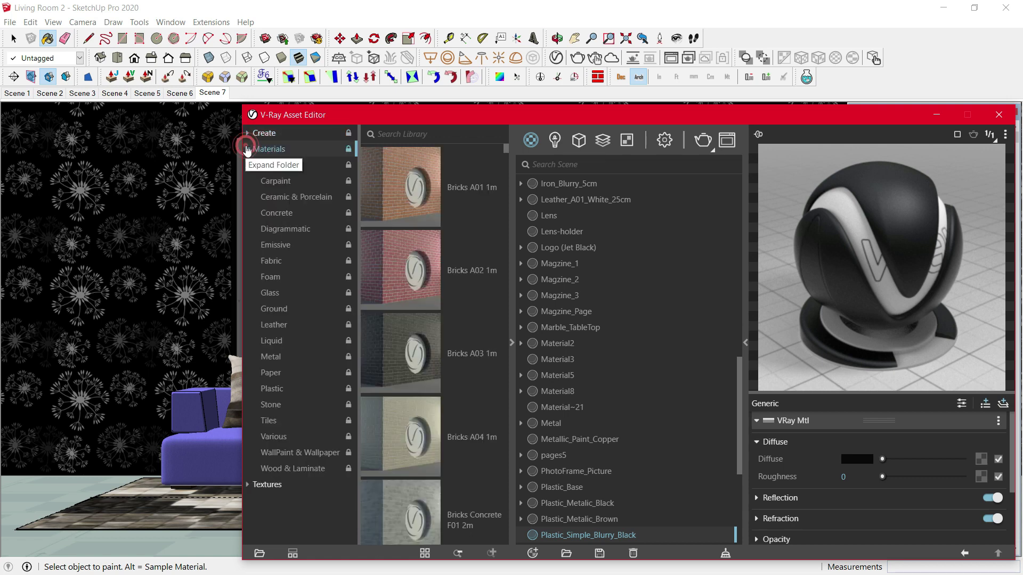
click(284, 390)
scroll(445, 397, down, 3)
scroll(444, 395, down, 3)
scroll(442, 393, down, 3)
scroll(437, 390, down, 3)
scroll(436, 389, down, 1)
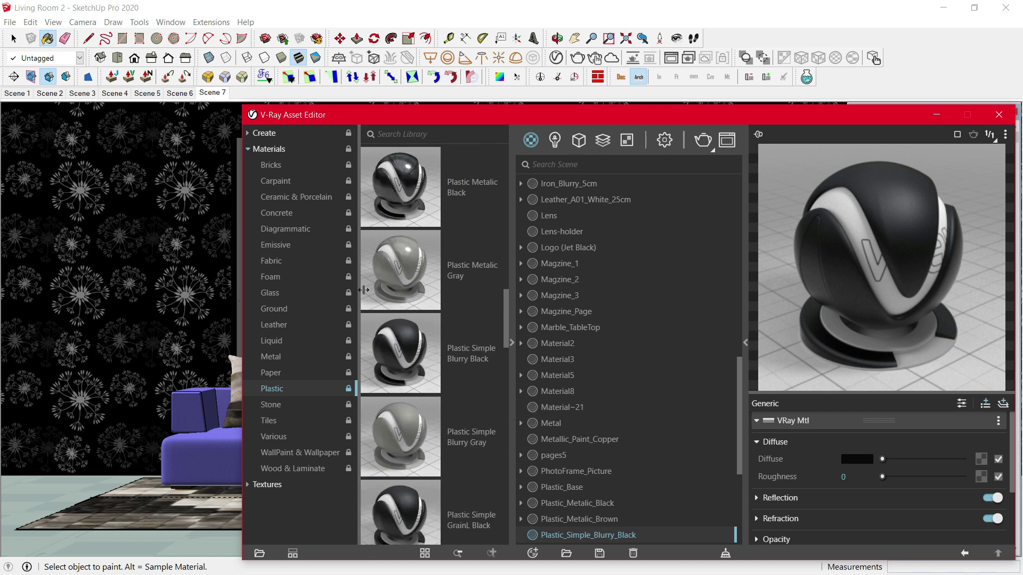
Hide the library, sample the wall picture's Glass_Window_Neutral, and select its reflection IOR.
click(511, 343)
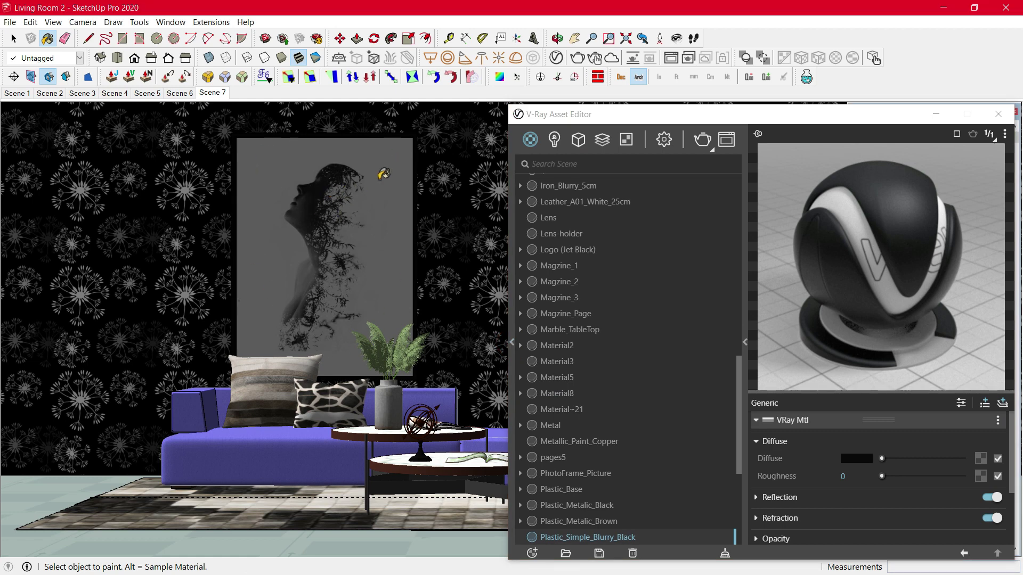
key(alt)
alt+click(309, 230)
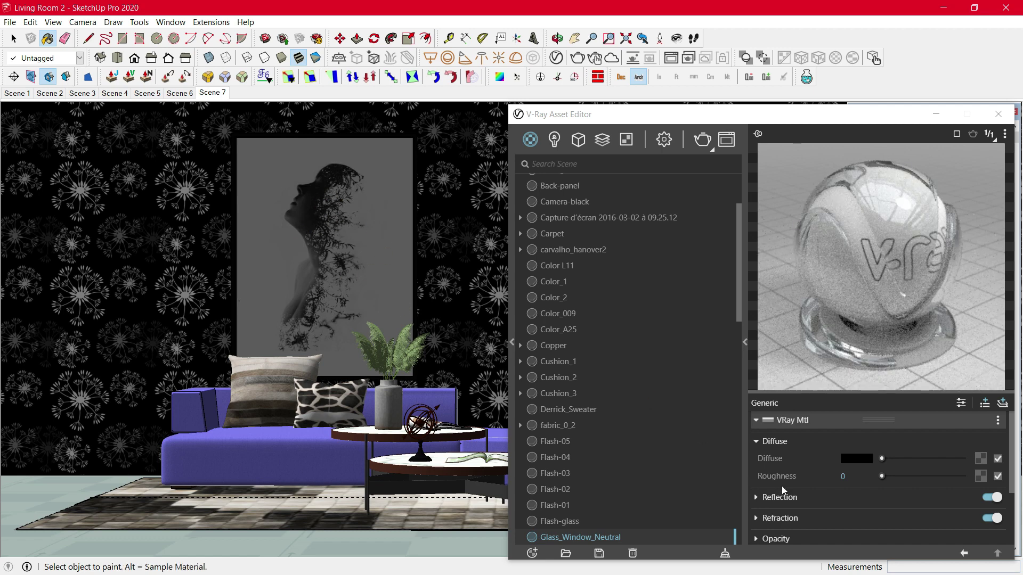
click(793, 497)
scroll(792, 492, down, 3)
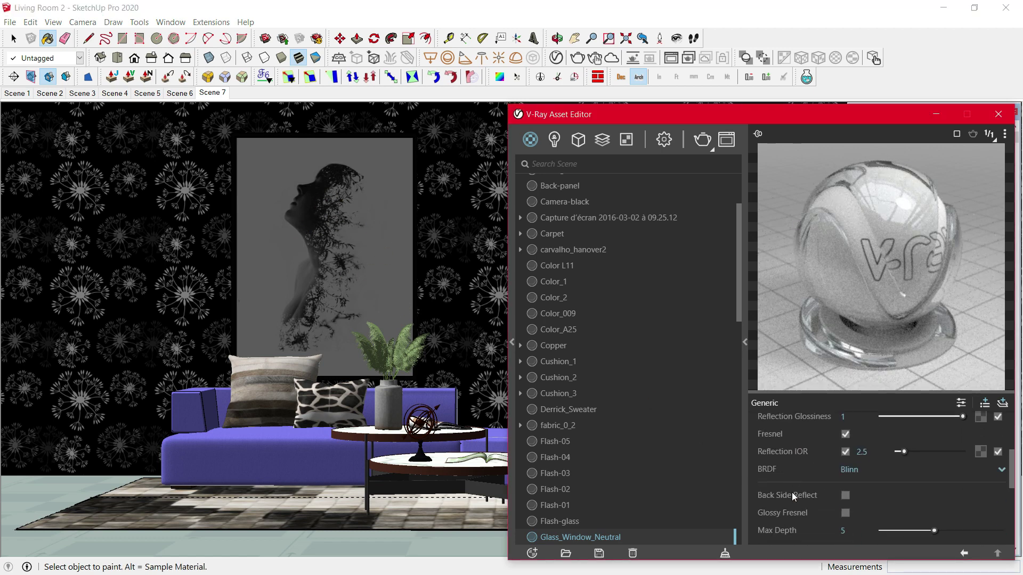
scroll(797, 488, up, 2)
scroll(808, 502, down, 2)
click(870, 453)
Brighten the sofa leather's diffuse and give the striped cushion reflection glossiness 0.25.
alt+click(186, 410)
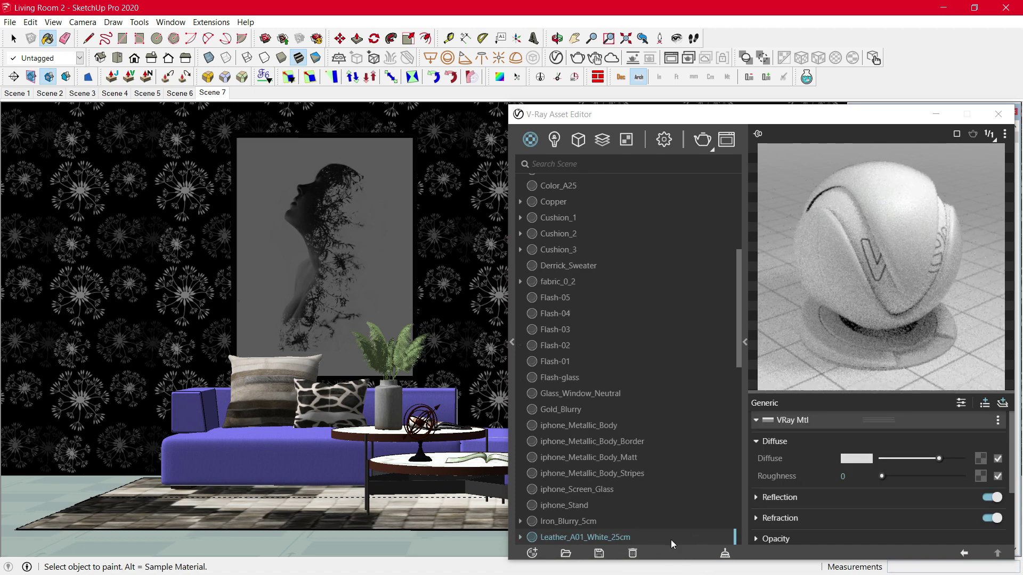
drag(938, 459, 943, 458)
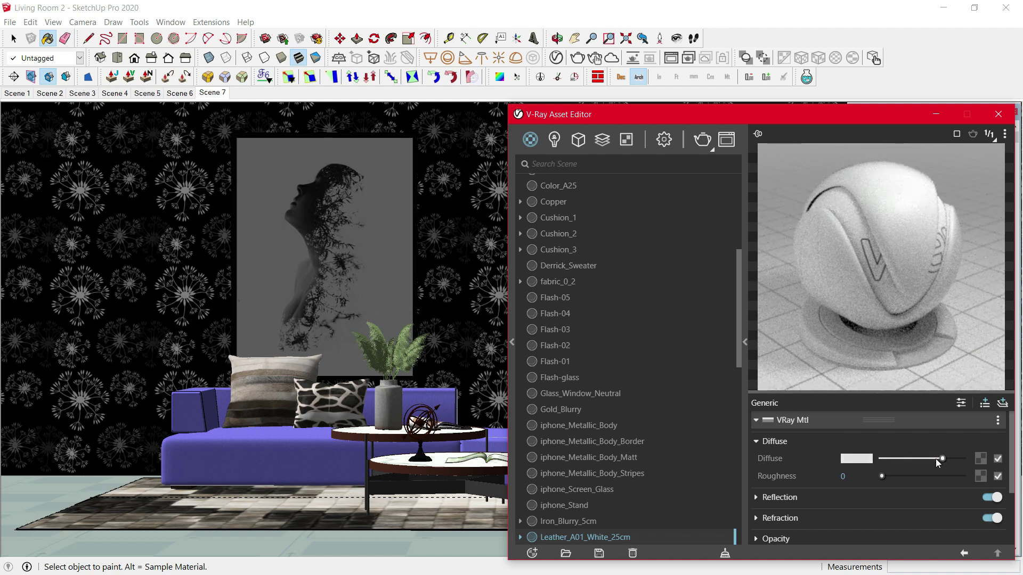
alt+click(272, 377)
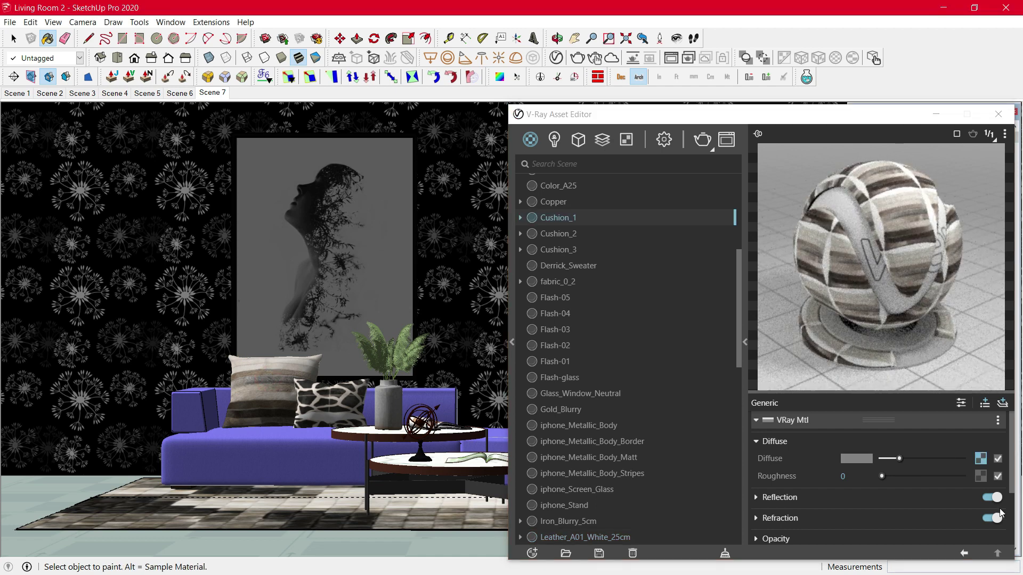
click(832, 496)
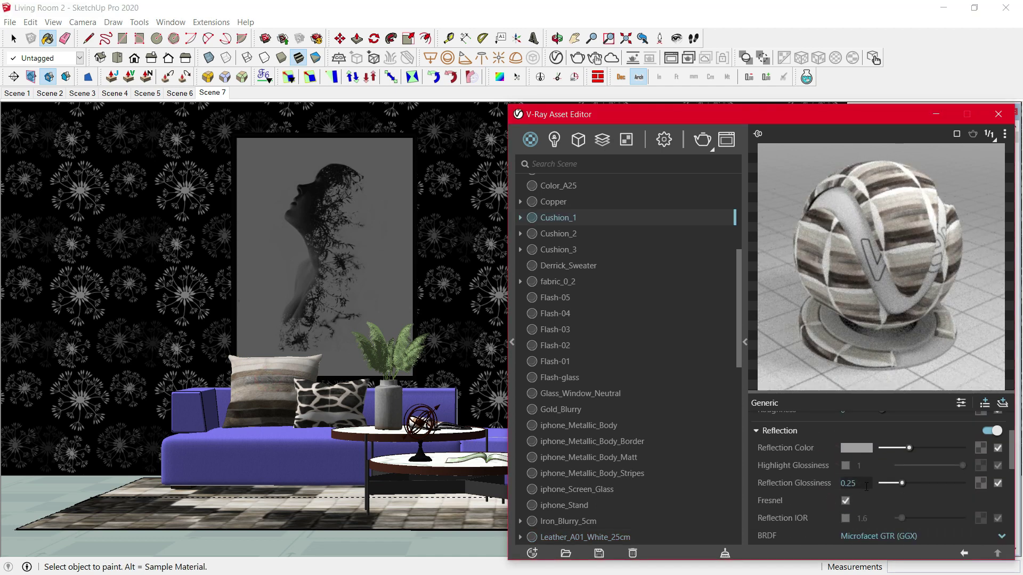
drag(866, 485, 831, 480)
click(909, 448)
Set the giraffe-pattern Cushion_2 reflection glossiness to 0.35.
alt+click(336, 393)
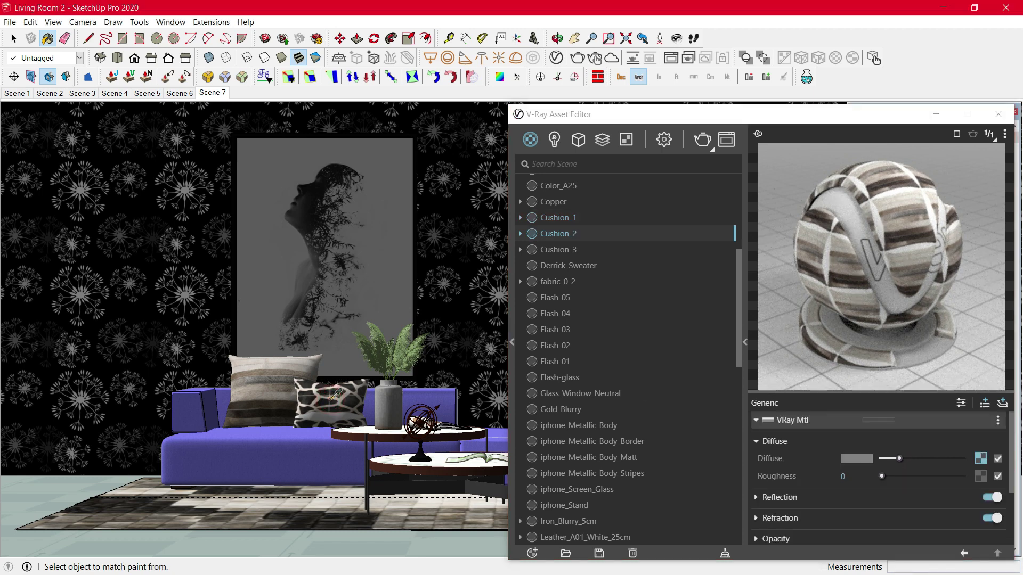
click(859, 516)
scroll(828, 495, down, 2)
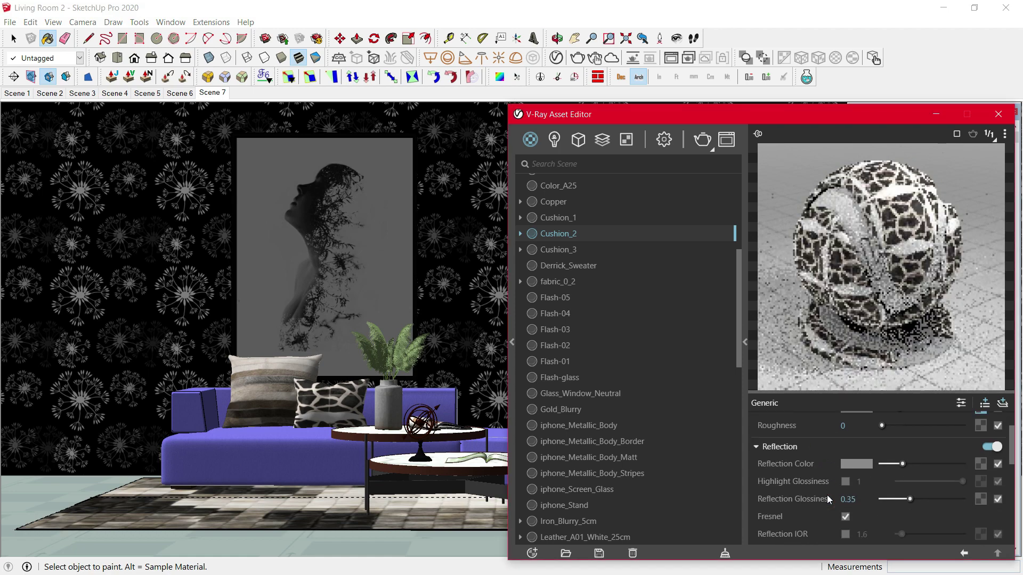
click(848, 483)
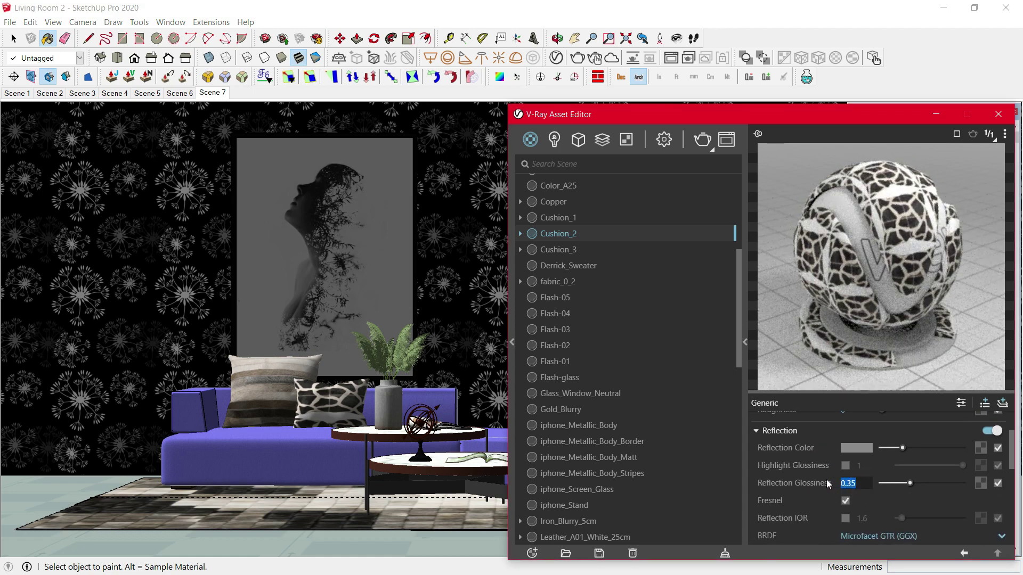
click(903, 448)
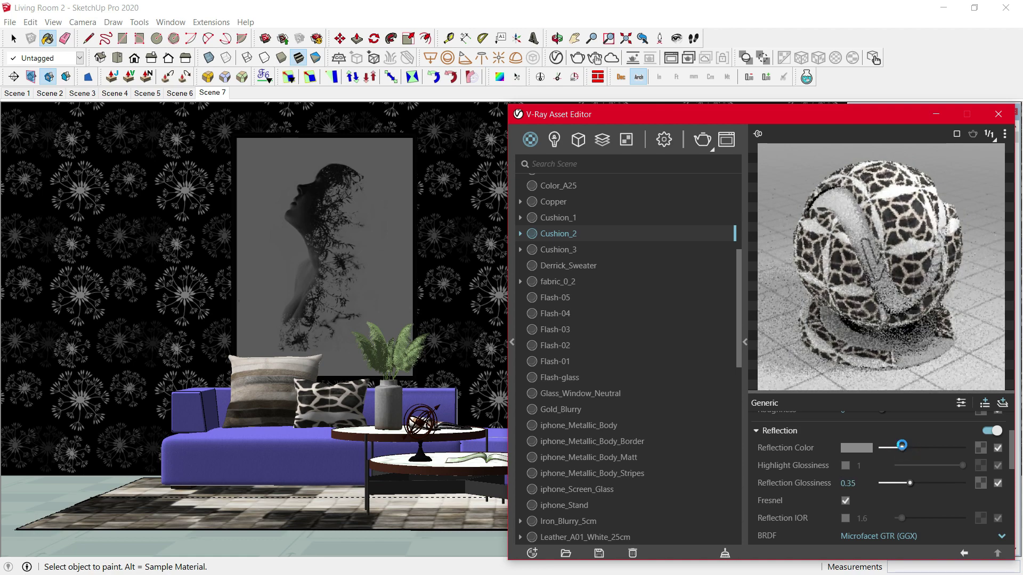
scroll(421, 417, up, 3)
Set Vase_Base reflection glossiness to 0.85, adjust its reflection colour, and sample the plant stem.
alt+click(372, 381)
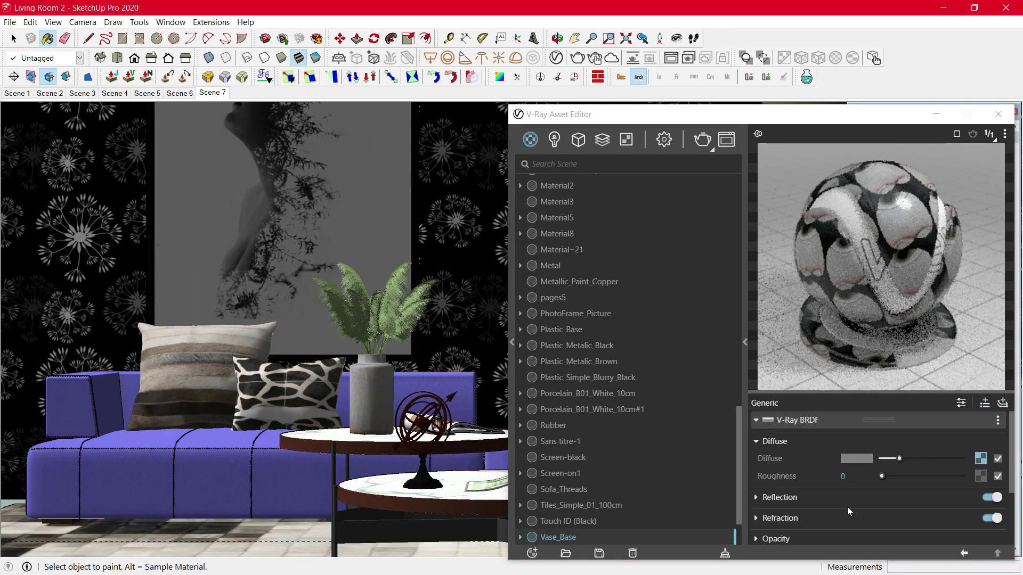
click(827, 495)
scroll(828, 496, down, 2)
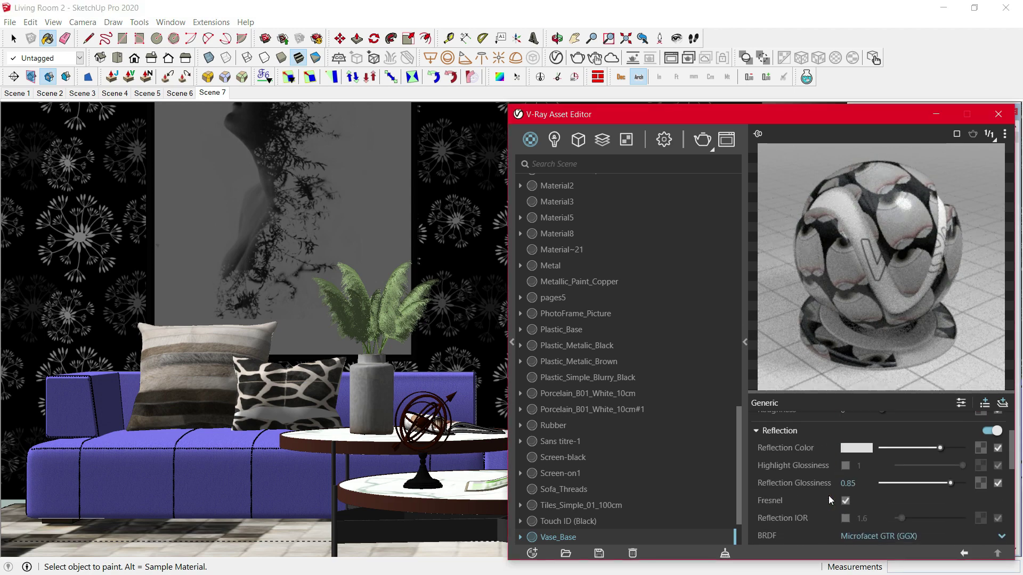
double_click(863, 484)
click(941, 448)
alt+click(394, 425)
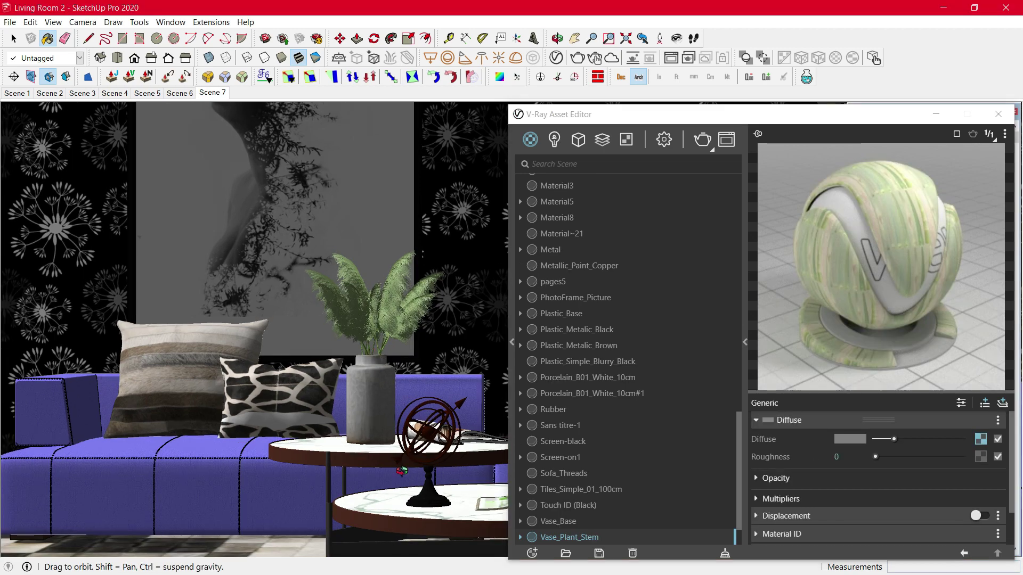
mouse_move(403, 473)
middle_down()
mouse_move(410, 502)
mouse_move(329, 352)
middle_up()
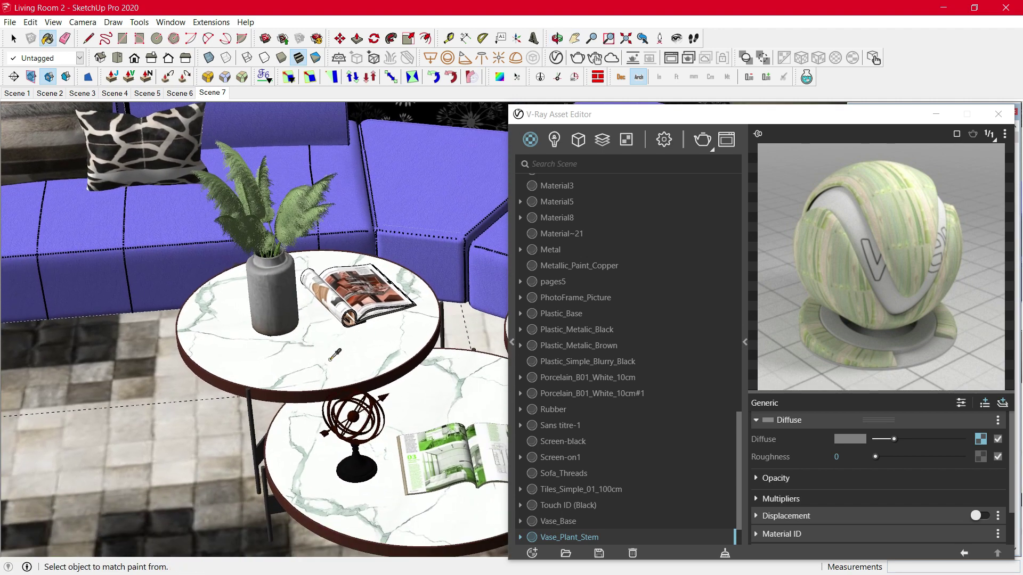
Set the Marble_TableTop reflection glossiness to 0.9.
alt+click(328, 350)
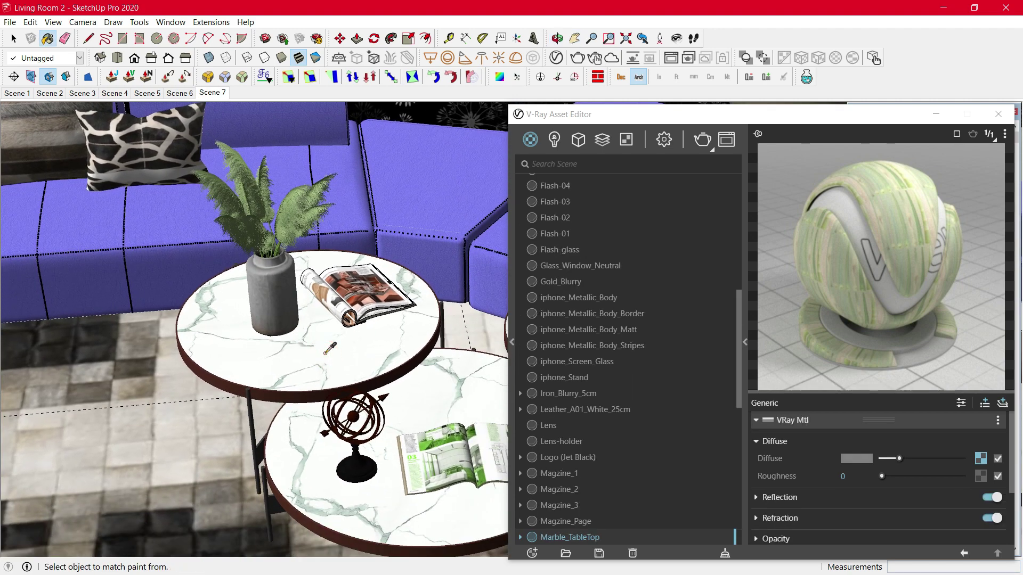
click(779, 499)
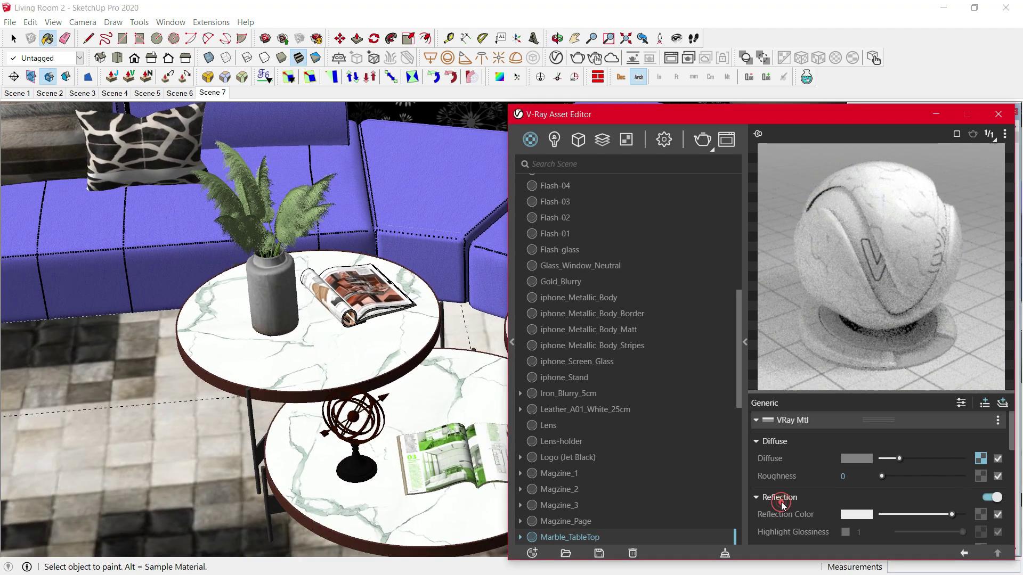
scroll(781, 502, down, 1)
double_click(863, 482)
click(951, 449)
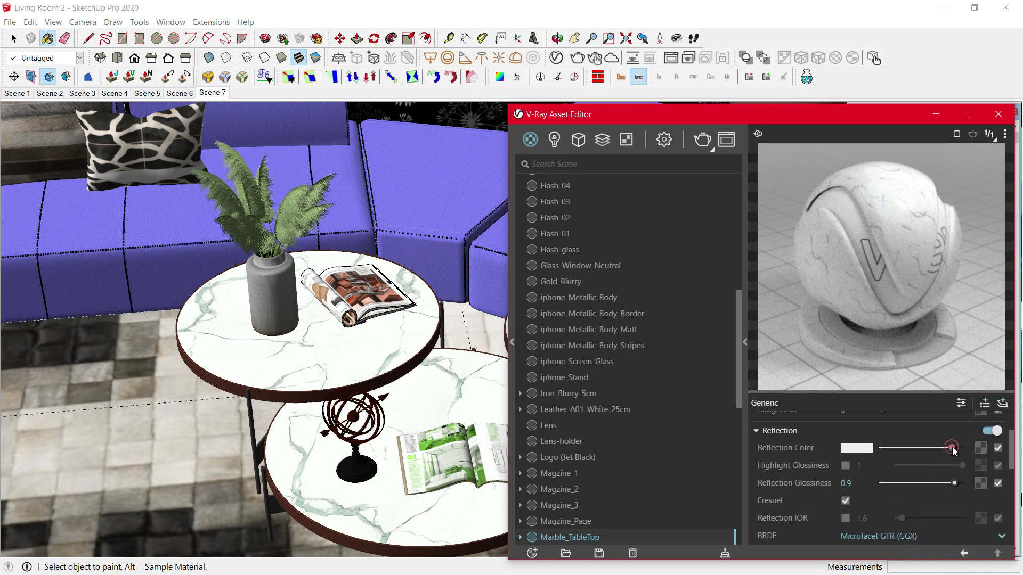
click(799, 432)
scroll(877, 454, up, 2)
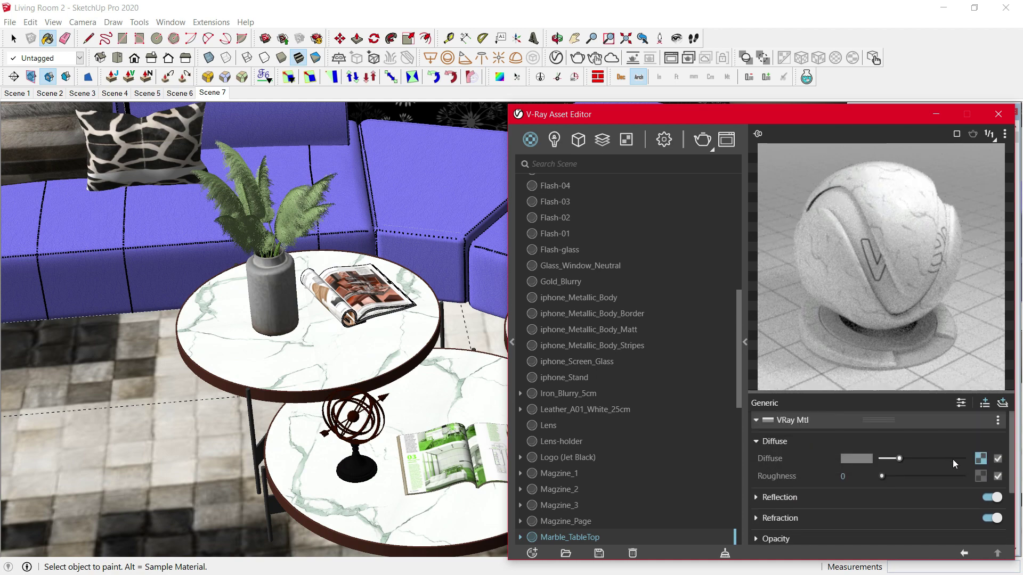
Add a greyscale Color Correction map to the marble bump and check bump amount 0.05.
click(980, 459)
scroll(885, 449, down, 2)
click(856, 492)
click(995, 511)
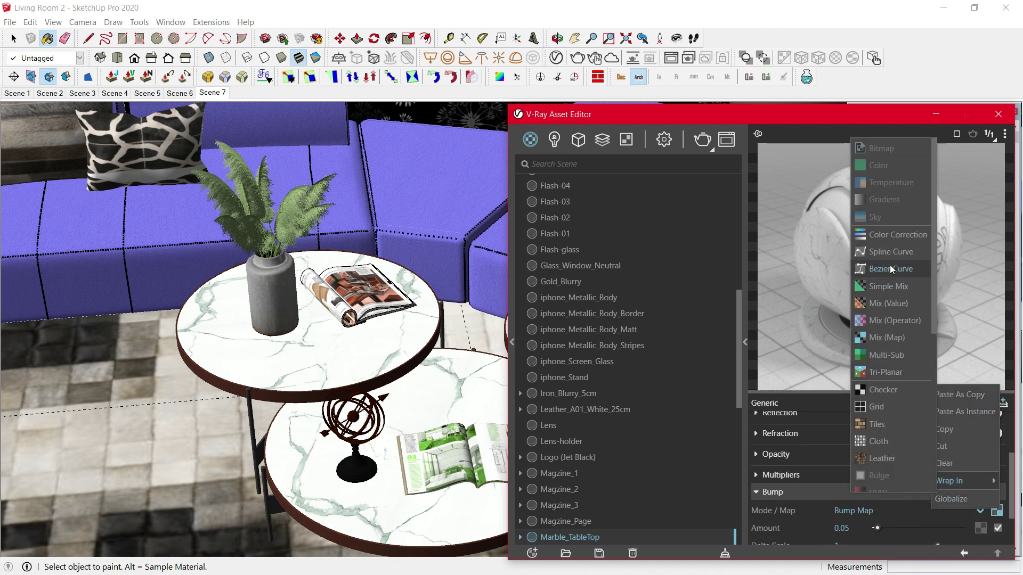
click(897, 235)
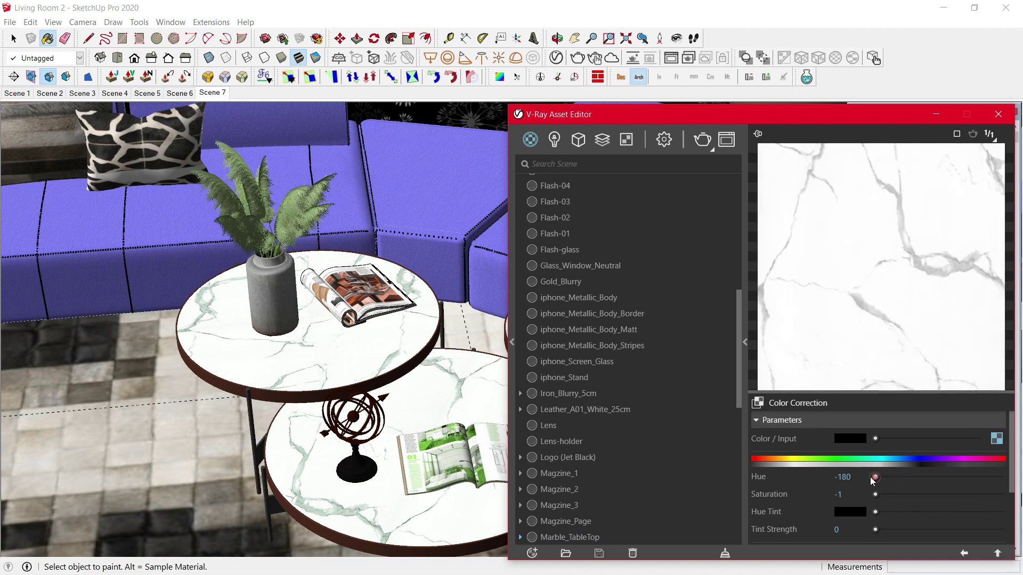
scroll(863, 487, down, 2)
scroll(836, 481, down, 2)
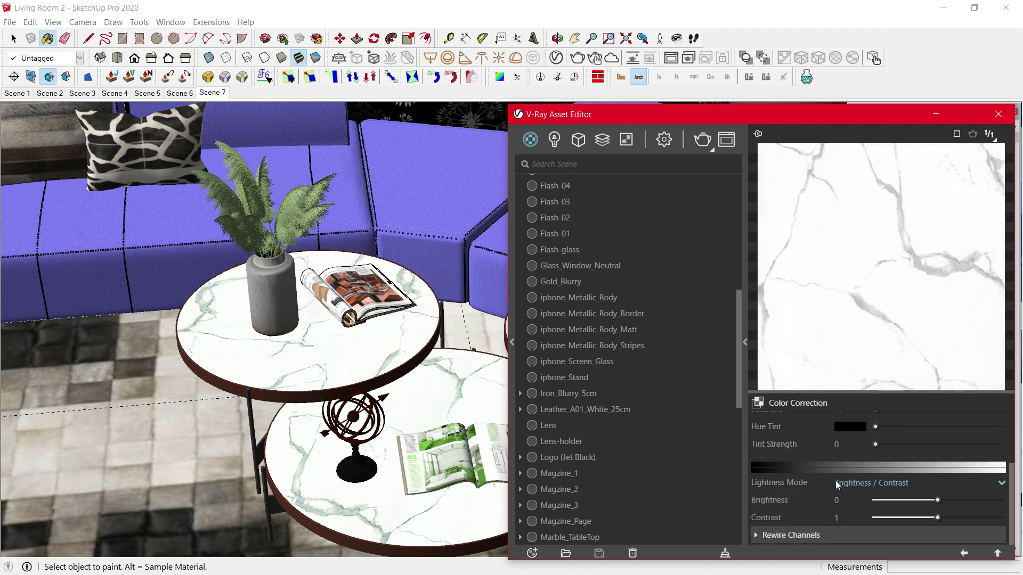
click(964, 553)
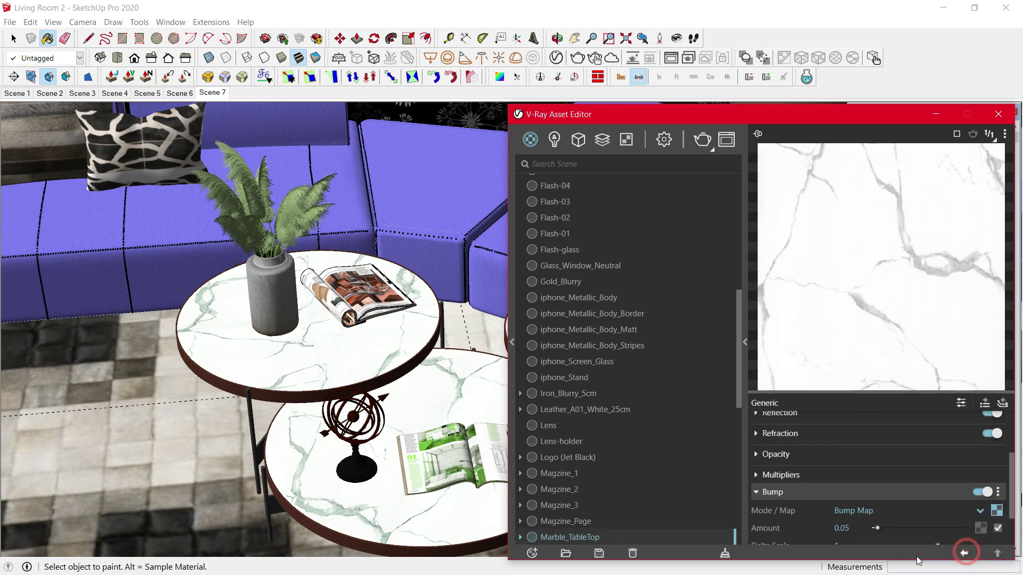
drag(855, 529, 823, 528)
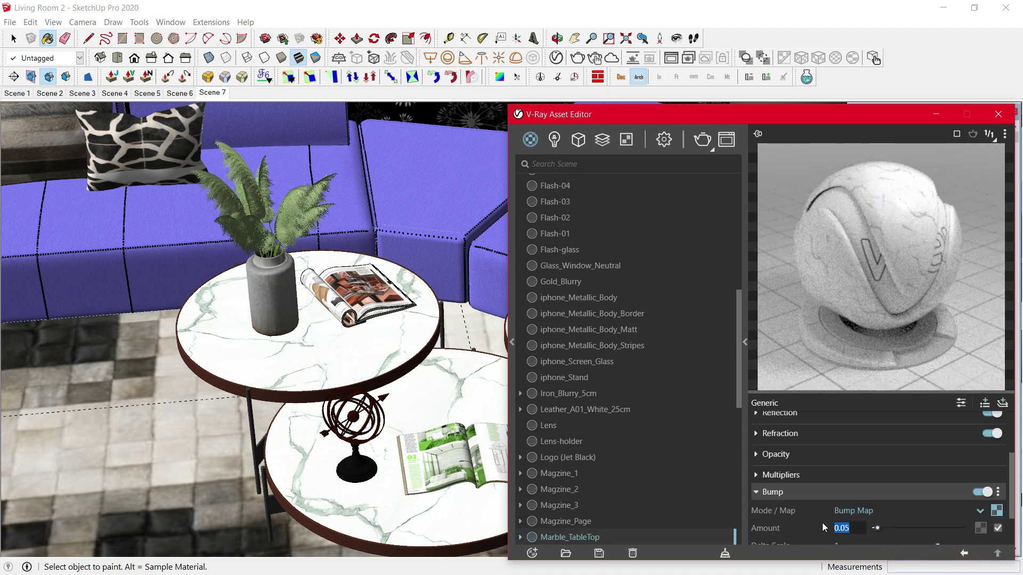
key(alt)
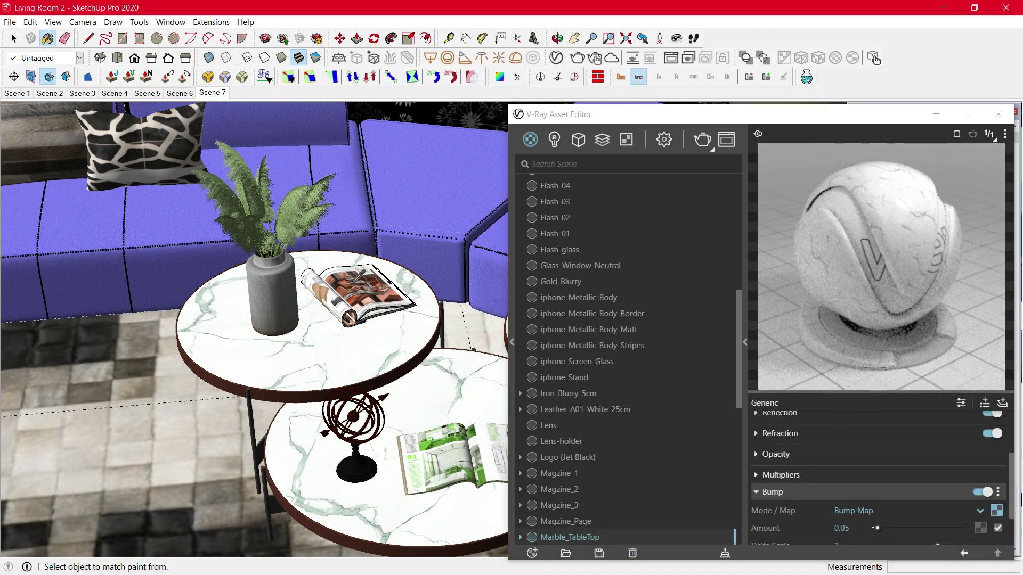
Give Magzine_2 separate highlight glossiness 0.55 and adjust its reflection glossiness.
alt+click(358, 276)
click(817, 497)
scroll(832, 507, down, 1)
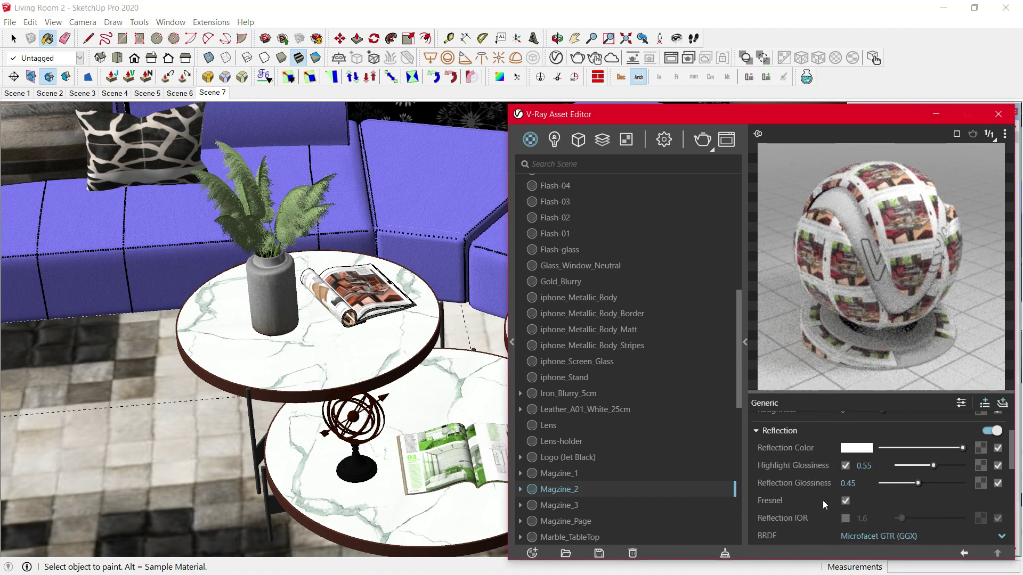
click(856, 485)
drag(866, 483, 832, 480)
click(845, 466)
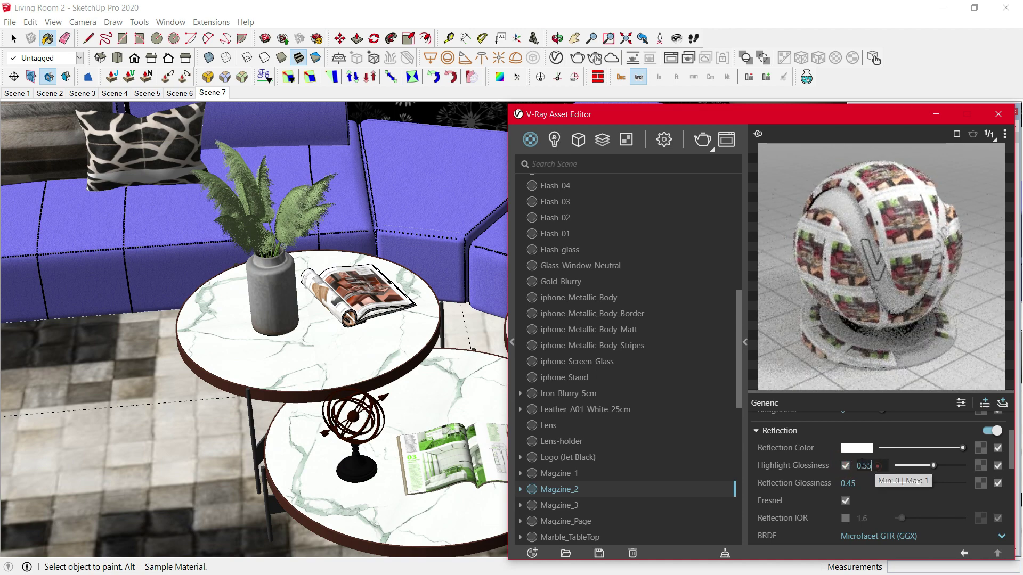
click(863, 465)
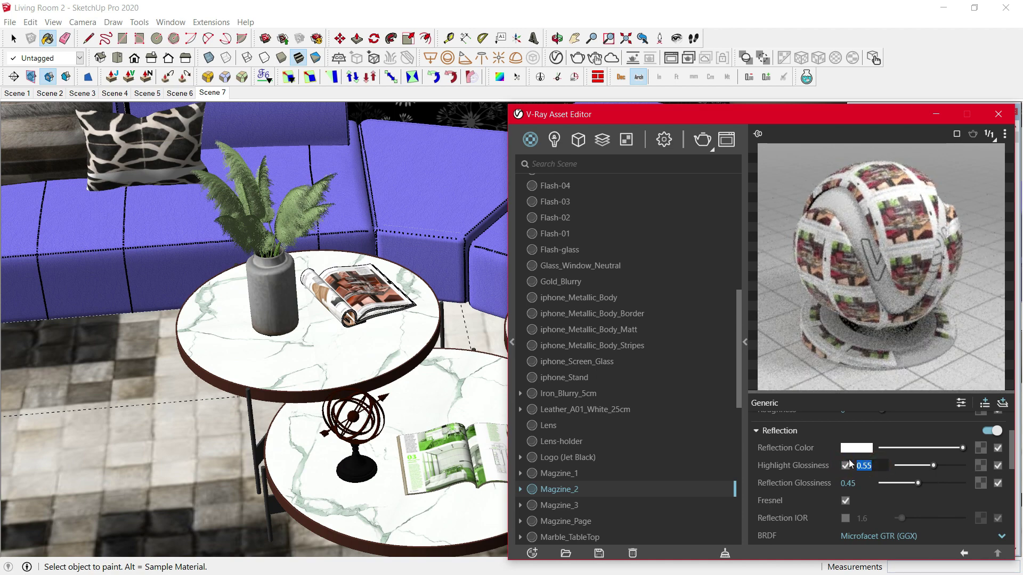
click(962, 448)
Set Magzine_Page highlight glossiness to 0.7 and reflection glossiness to 0.25.
key(alt)
alt+click(452, 448)
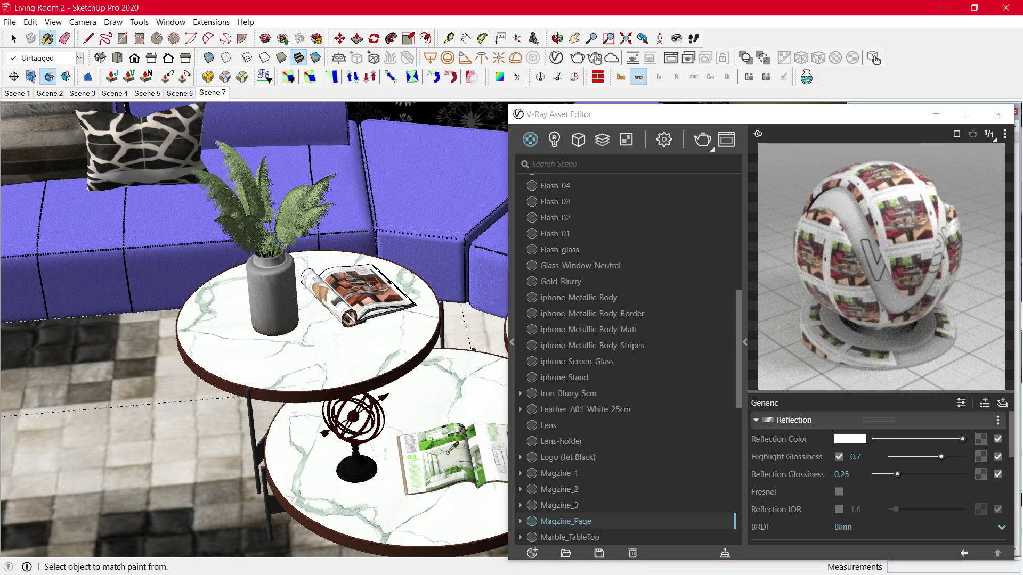
click(963, 439)
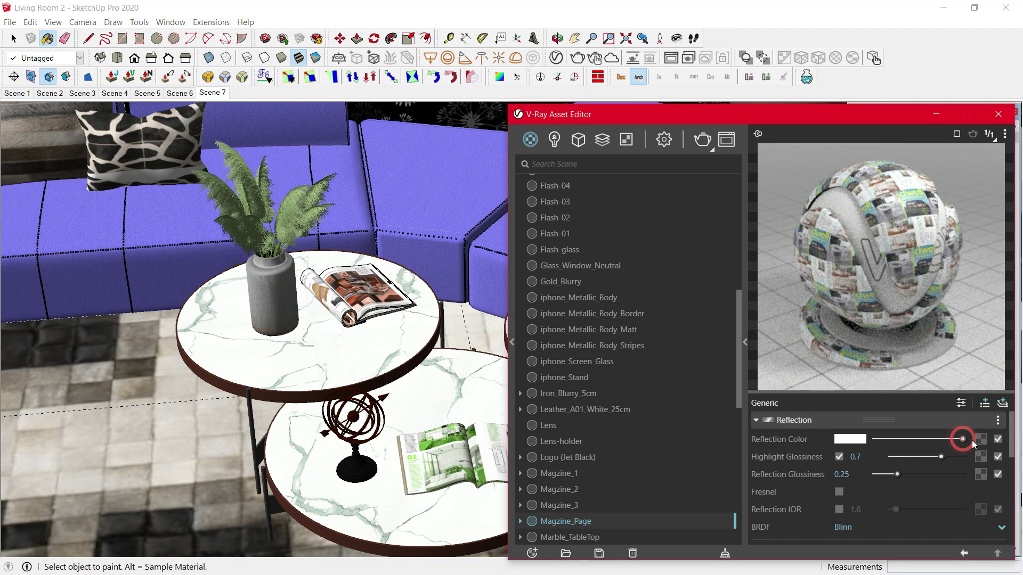
click(838, 456)
double_click(847, 455)
key(Tab)
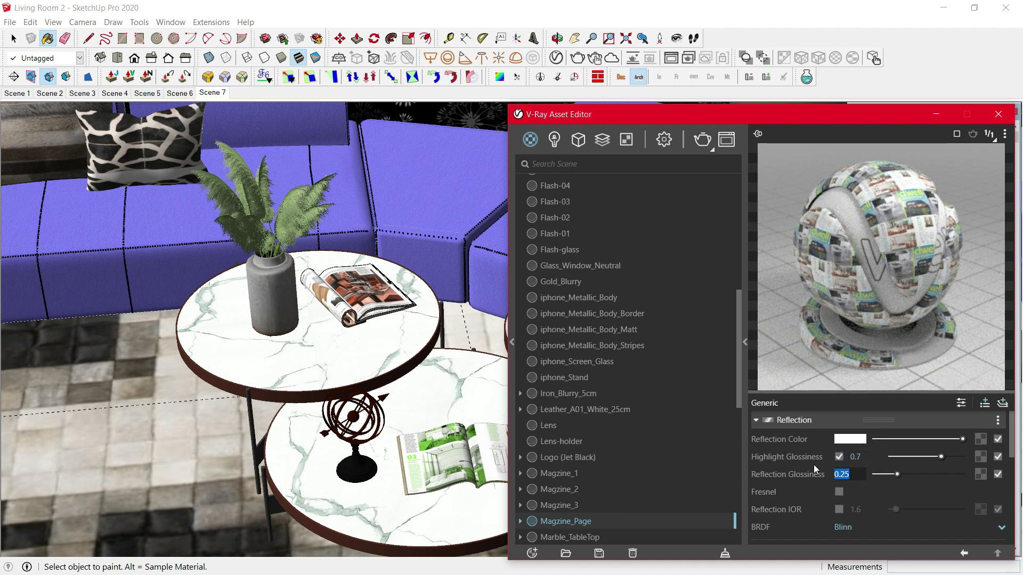
scroll(368, 464, up, 10)
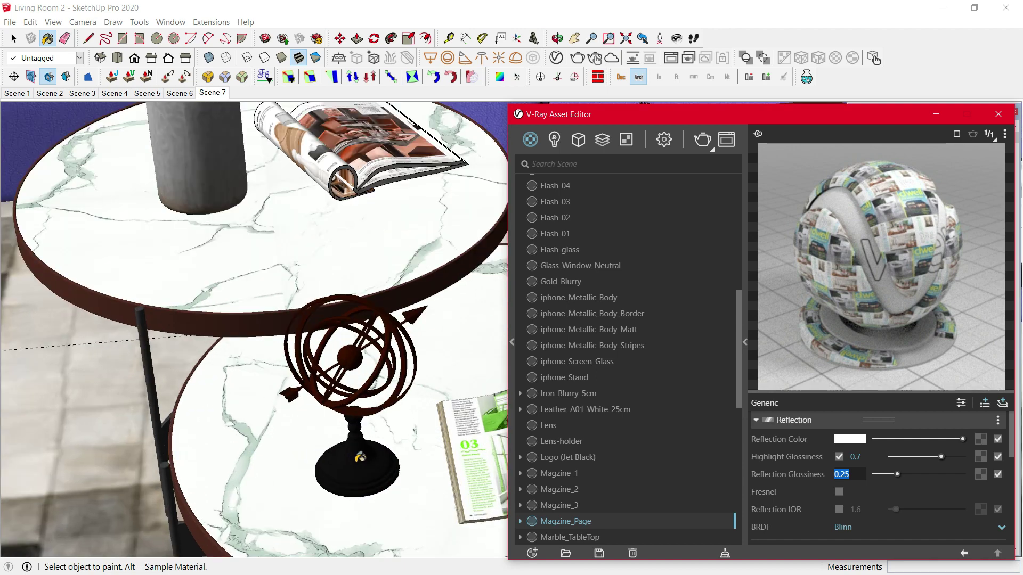
Give the armillary base's Plastic_Base reflection glossiness 0.6 and highlight glossiness 0.7.
click(367, 464)
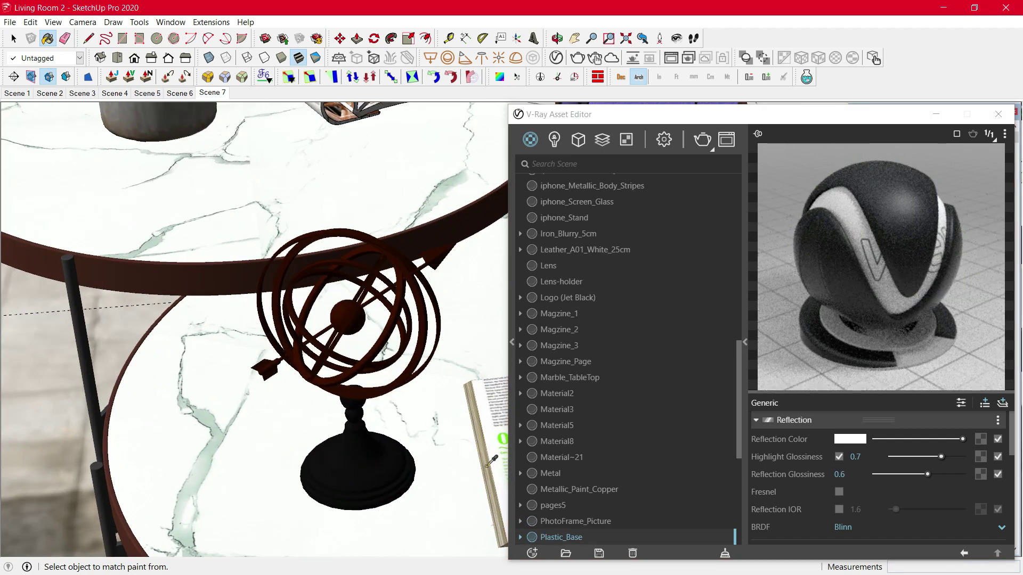
click(844, 474)
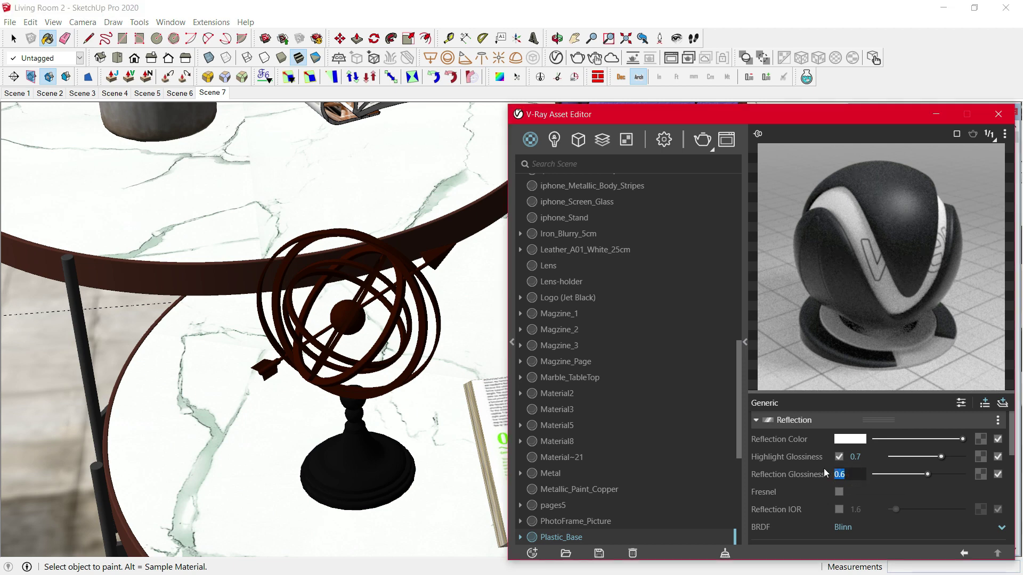
key(Return)
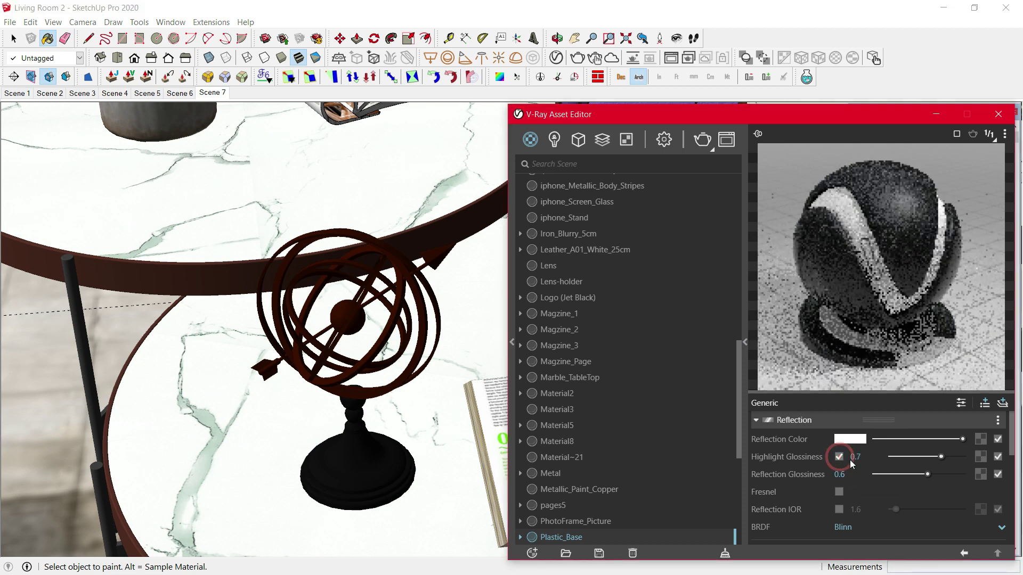
click(870, 456)
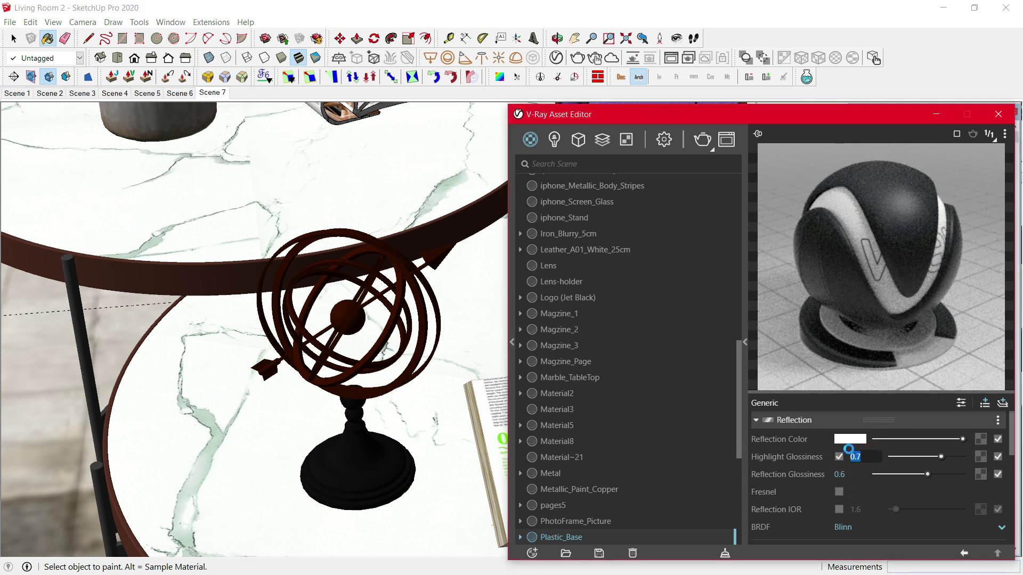
drag(958, 440, 974, 440)
click(485, 384)
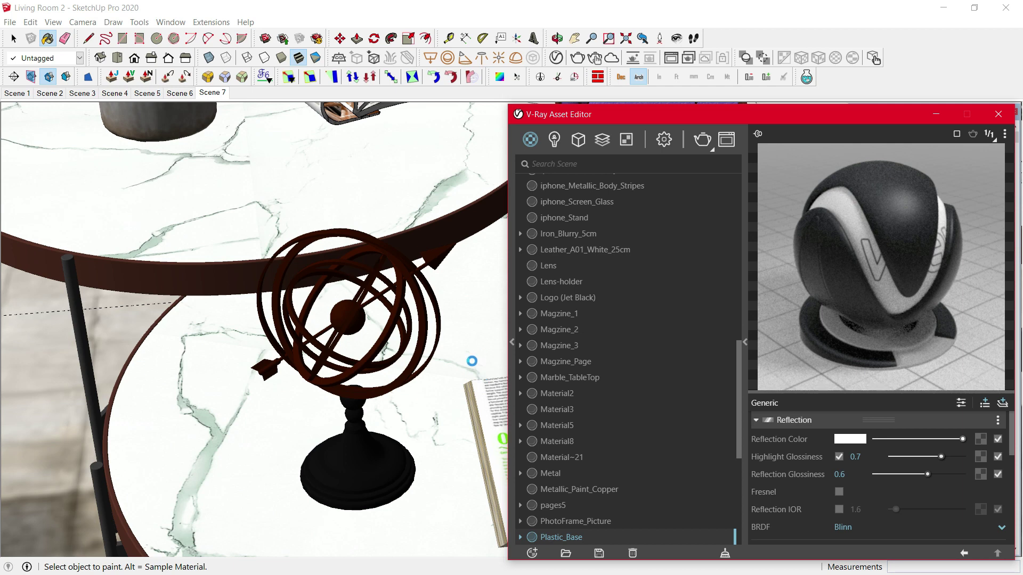
key(alt)
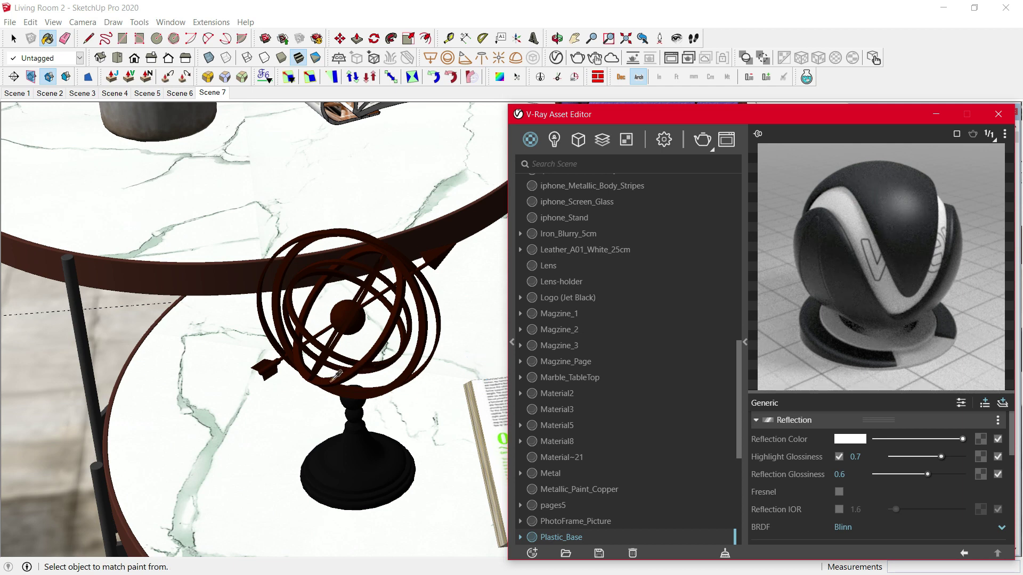
Sample the sphere's gold, the table rim's copper and the legs' Iron_Blurry_5cm materials.
alt+click(335, 376)
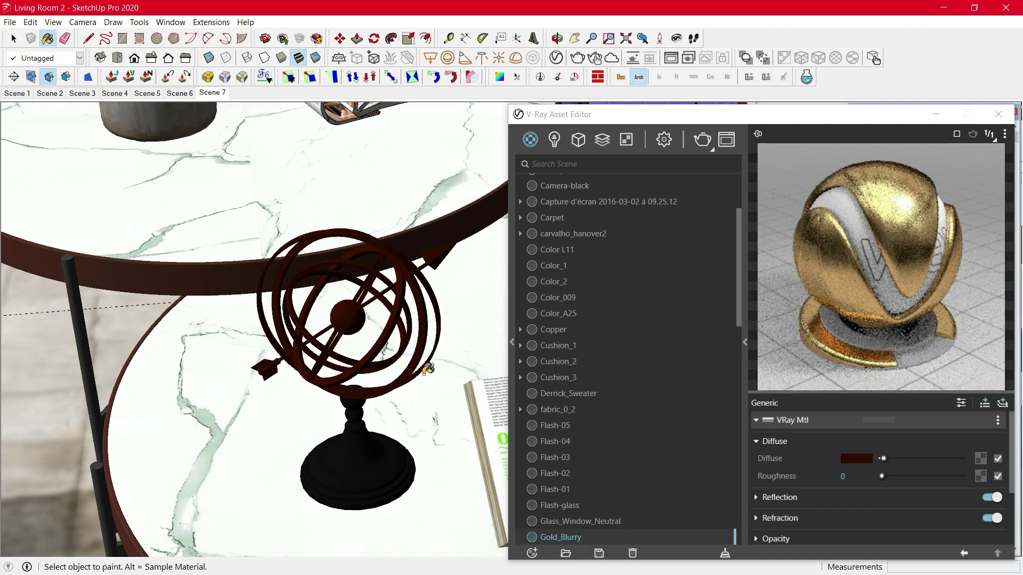
alt+click(164, 279)
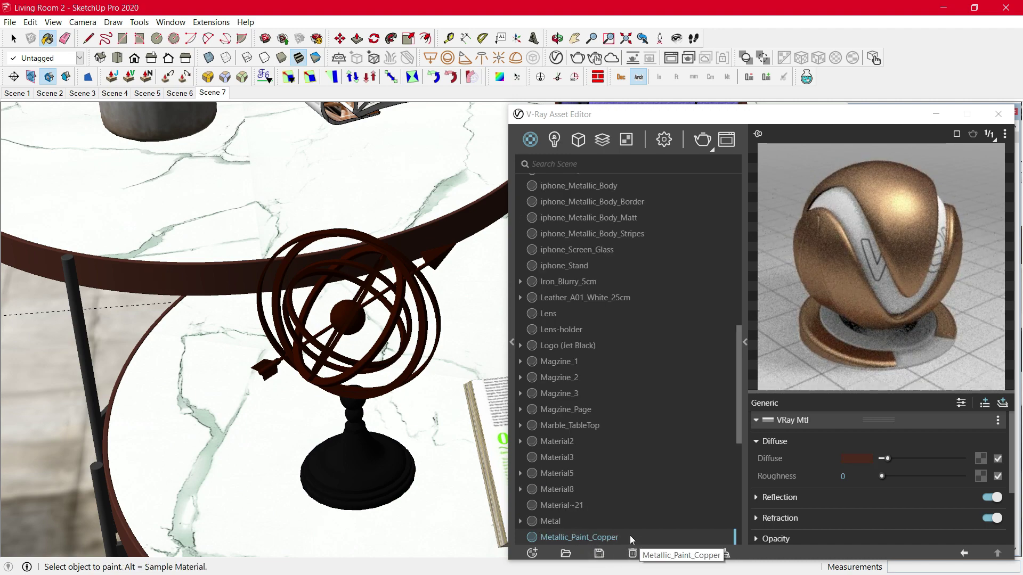
scroll(84, 287, down, 3)
alt+click(77, 296)
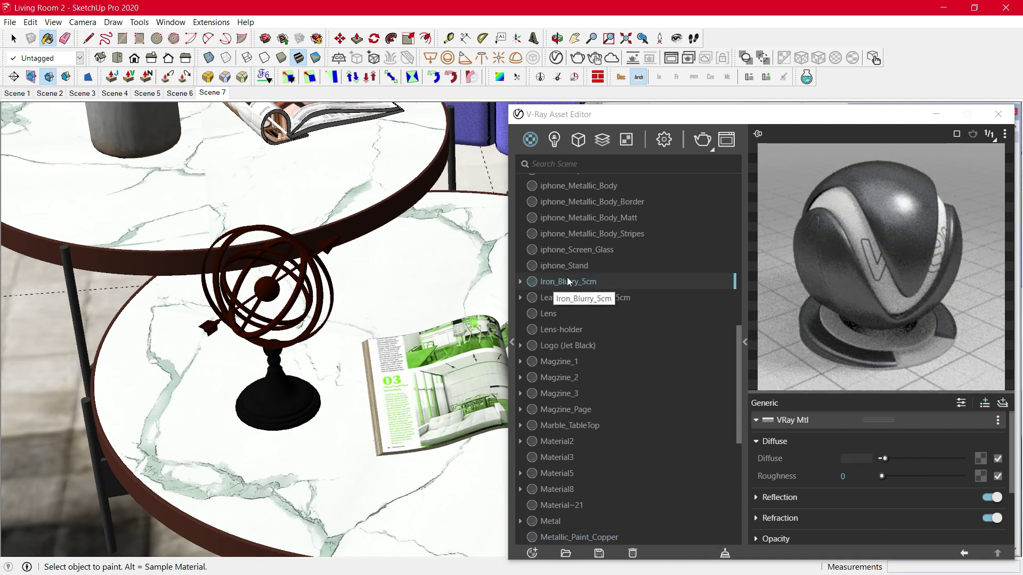
mouse_move(202, 238)
middle_down()
mouse_move(307, 258)
mouse_move(464, 152)
mouse_move(246, 300)
middle_up()
scroll(232, 232, up, 3)
scroll(231, 232, up, 2)
Sample the cup's Porcelain_B01_White_10cm and the phone's iphone_Screen_Glass materials.
shift+middle_drag(232, 232, 320, 245)
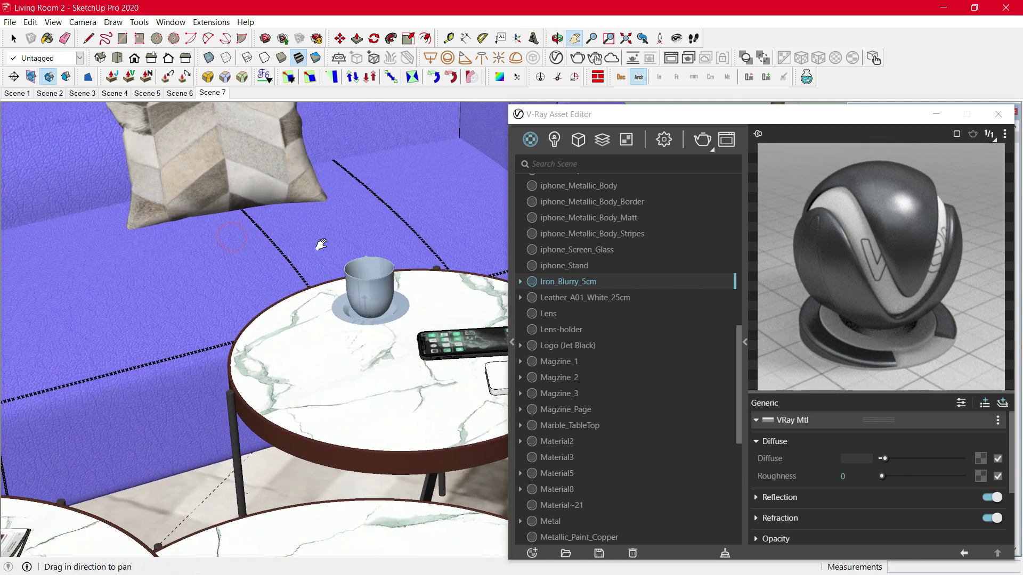
scroll(320, 246, up, 1)
key(b)
key(alt)
alt+click(384, 292)
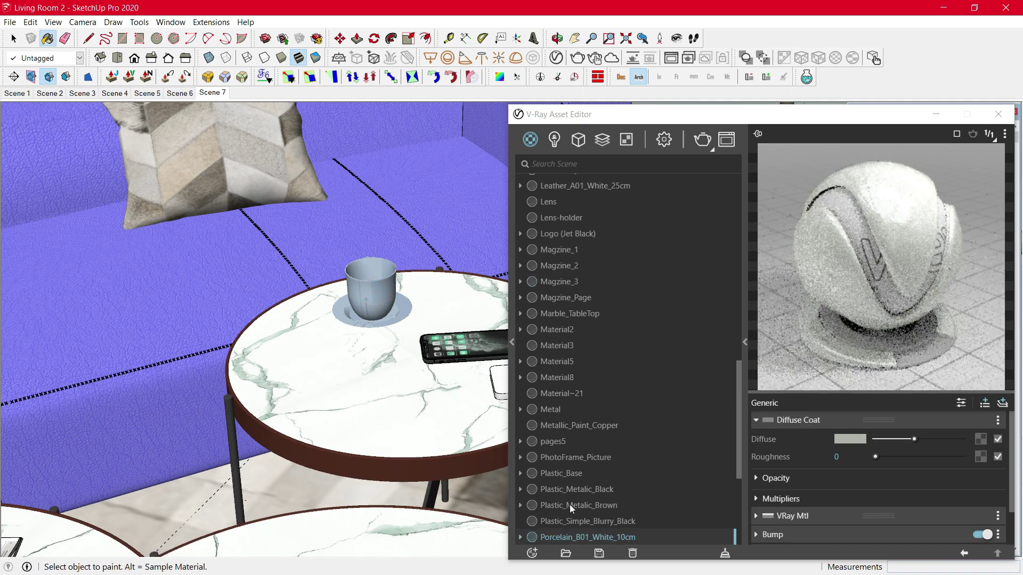
alt+click(459, 348)
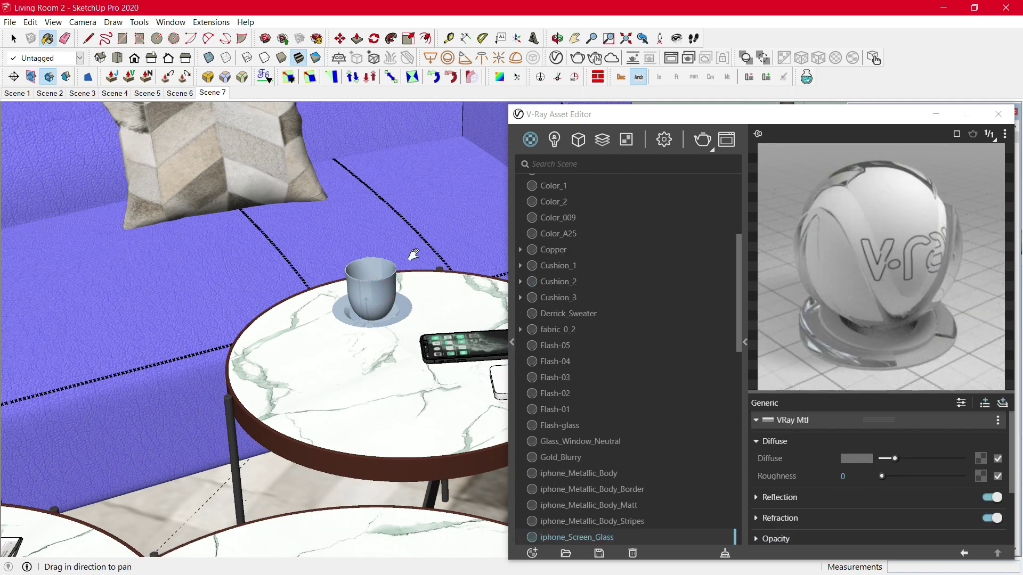
mouse_move(435, 292)
shift+middle_down()
mouse_move(206, 240)
mouse_move(290, 273)
mouse_move(318, 171)
mouse_move(347, 264)
shift+middle_up()
Compare Plastic_Metalic_Black with Plastic_Metalic_Brown and test the brown material's Diffuse slider.
alt+click(197, 396)
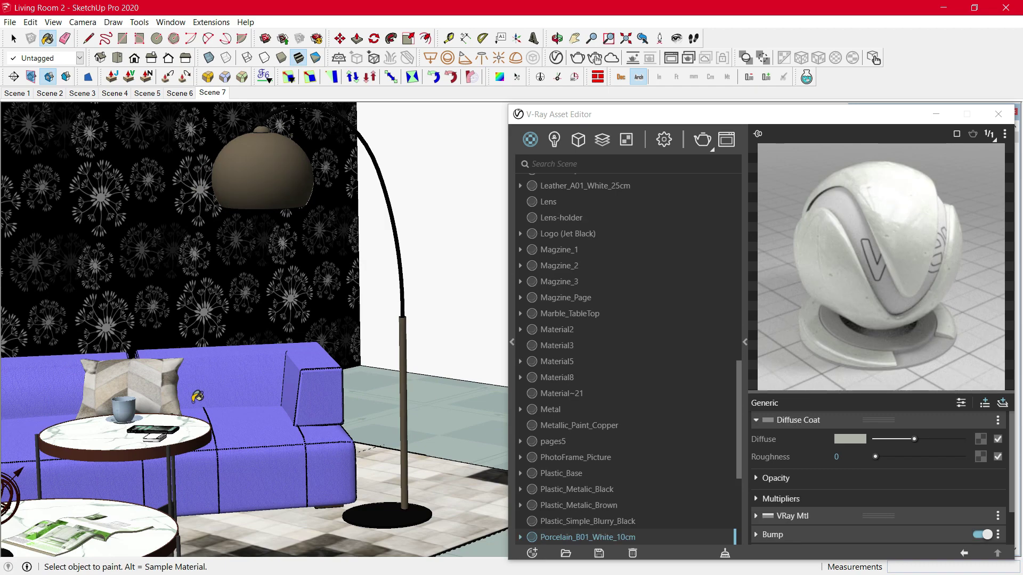
key(alt)
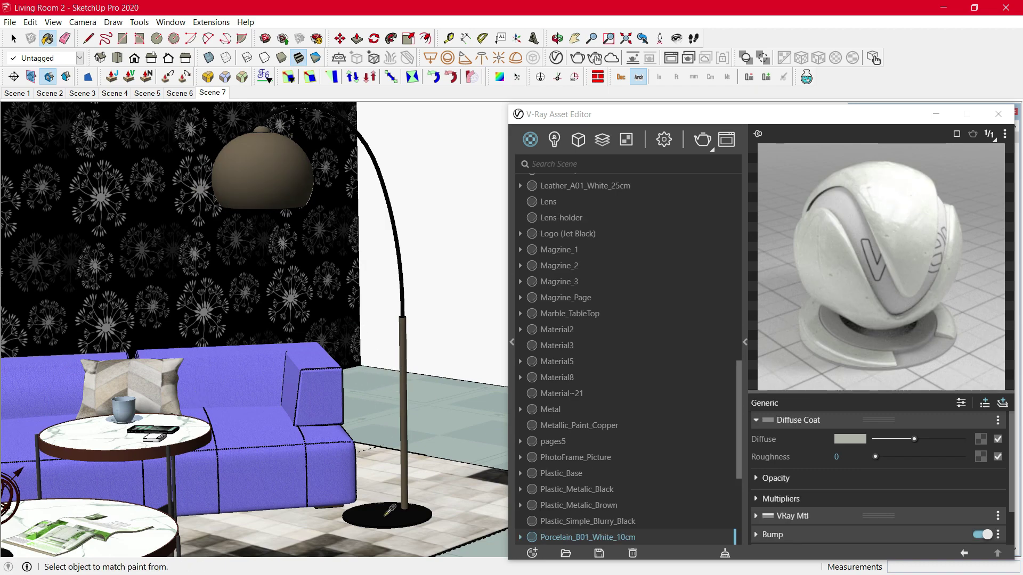
alt+click(387, 514)
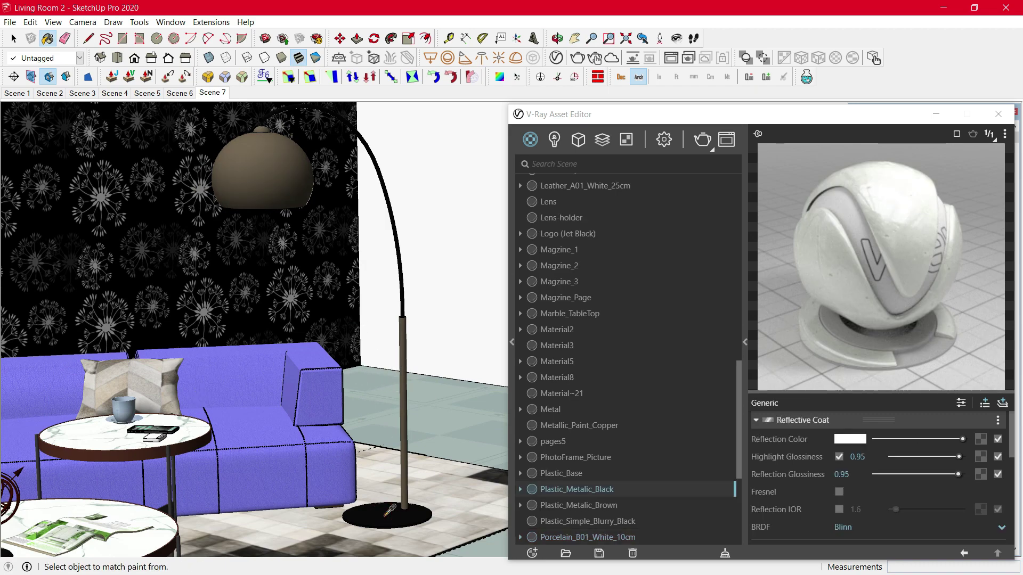
right_click(610, 493)
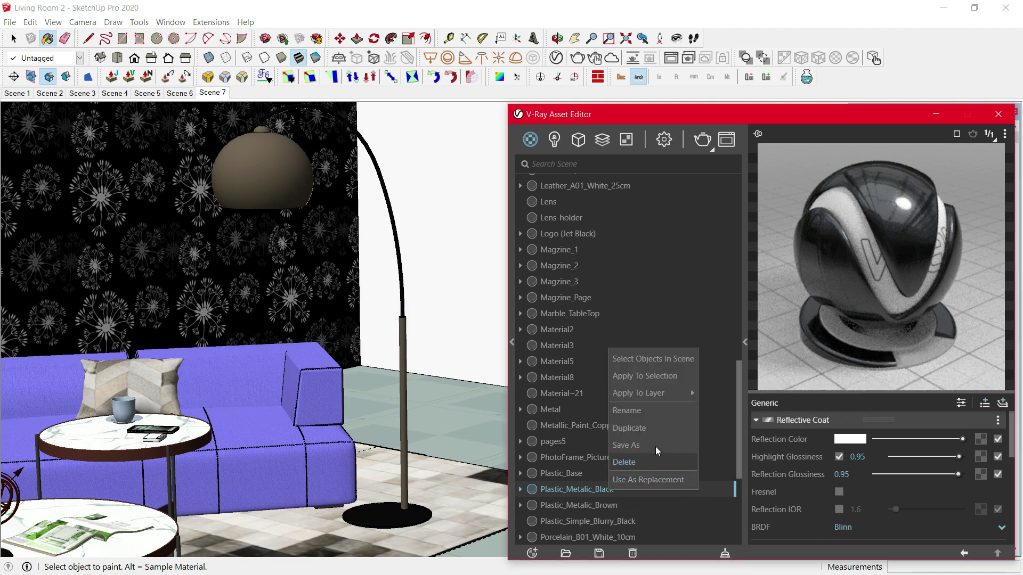
click(597, 510)
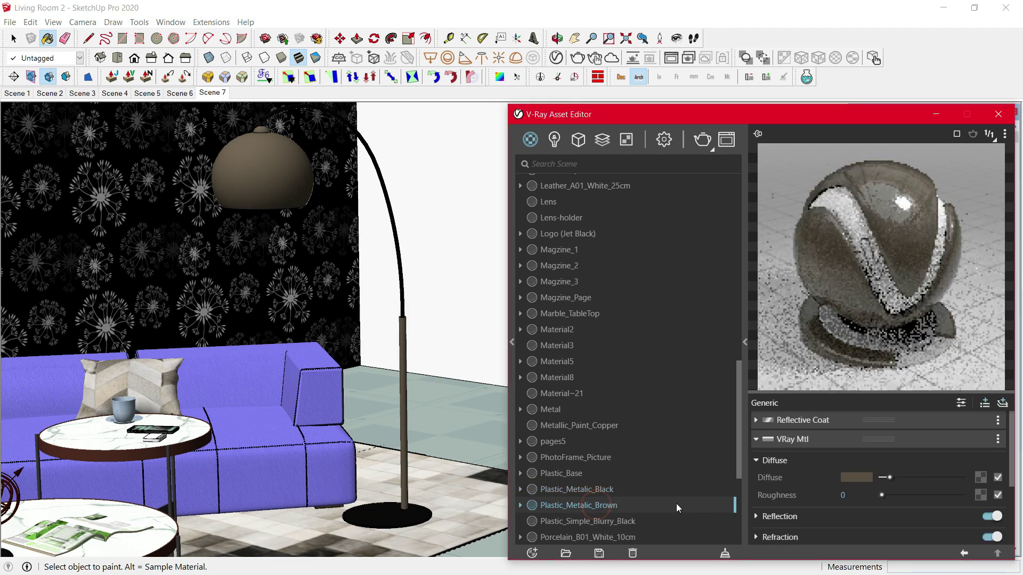
mouse_move(890, 480)
mouse_down()
mouse_move(880, 477)
mouse_move(889, 479)
mouse_up()
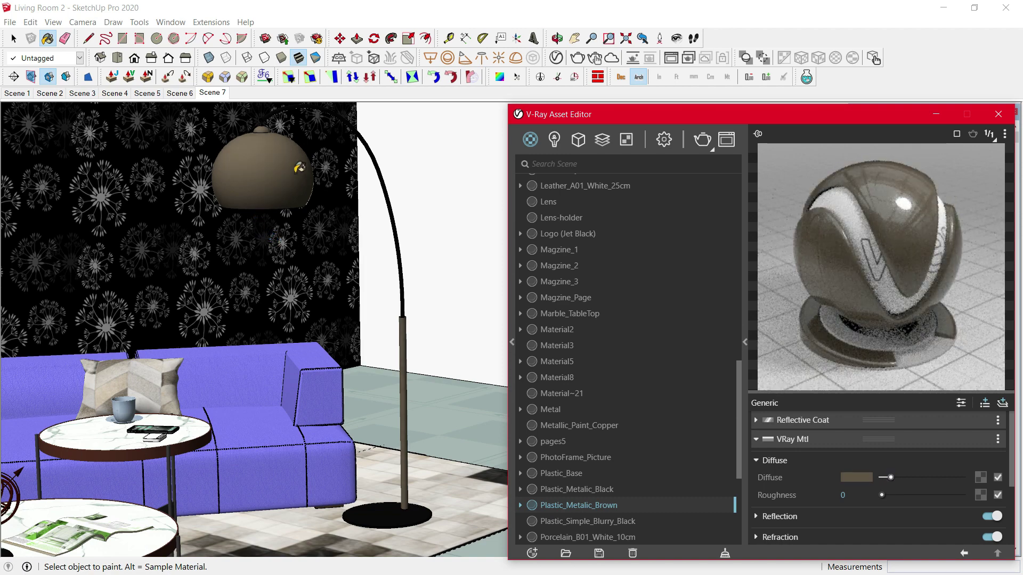
Apply Plastic_Metalic_Brown to the arc lamp shade and sample it back.
click(266, 161)
key(alt)
alt+click(278, 174)
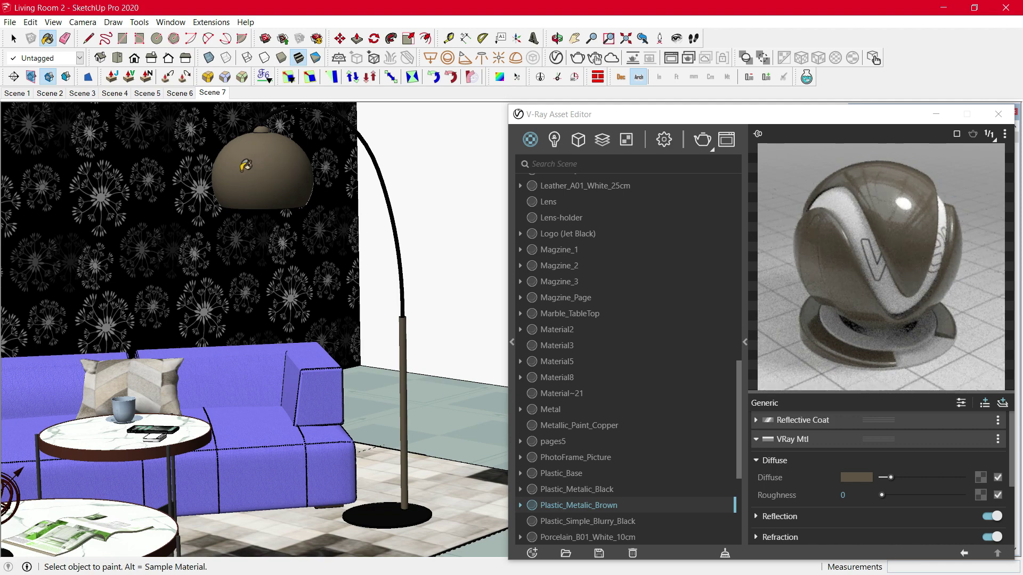
Sample the rug's Carpet material and check its reflection glossiness of 0.5.
key(alt)
alt+click(446, 483)
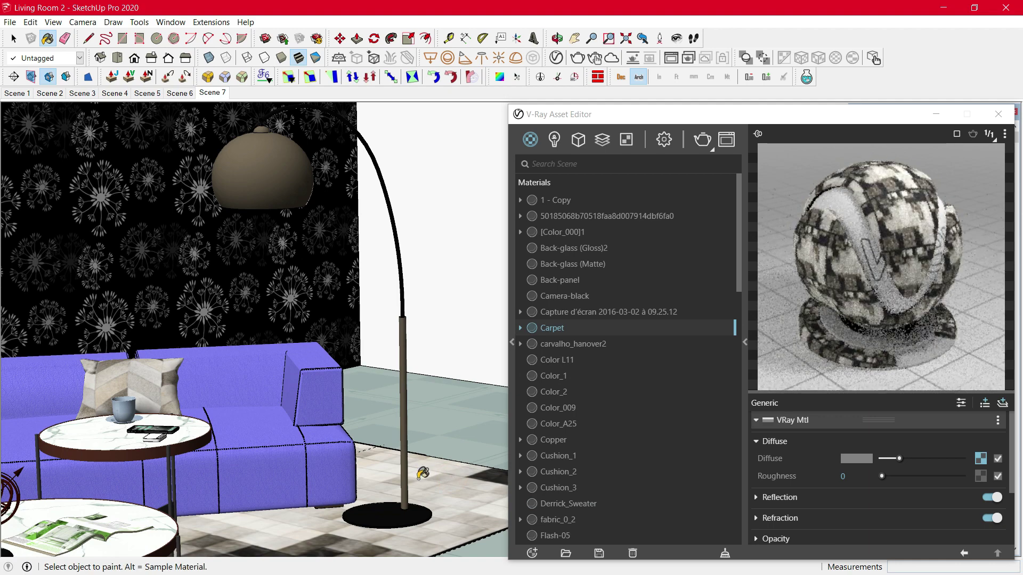
click(846, 495)
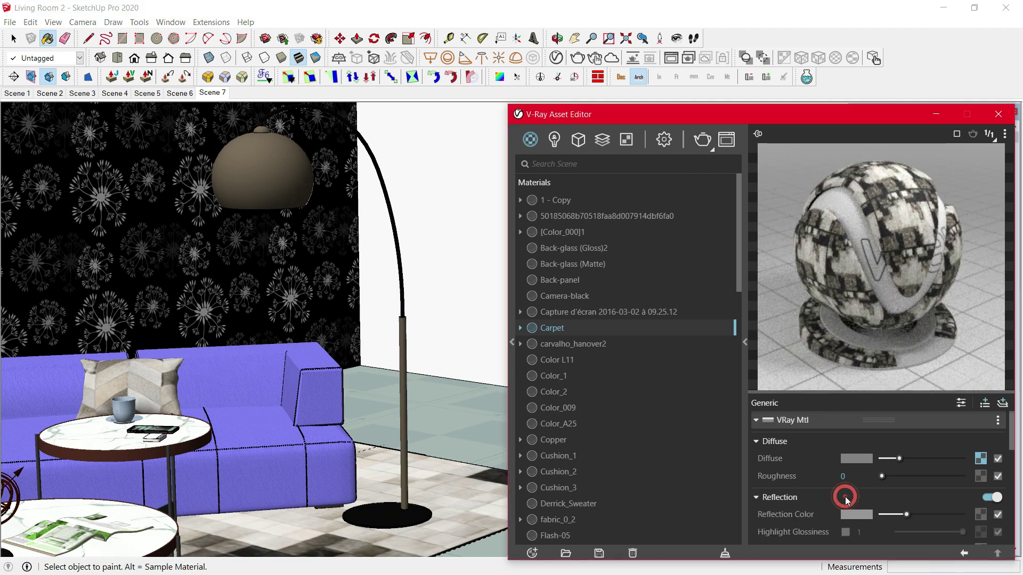
scroll(854, 490, down, 1)
click(848, 483)
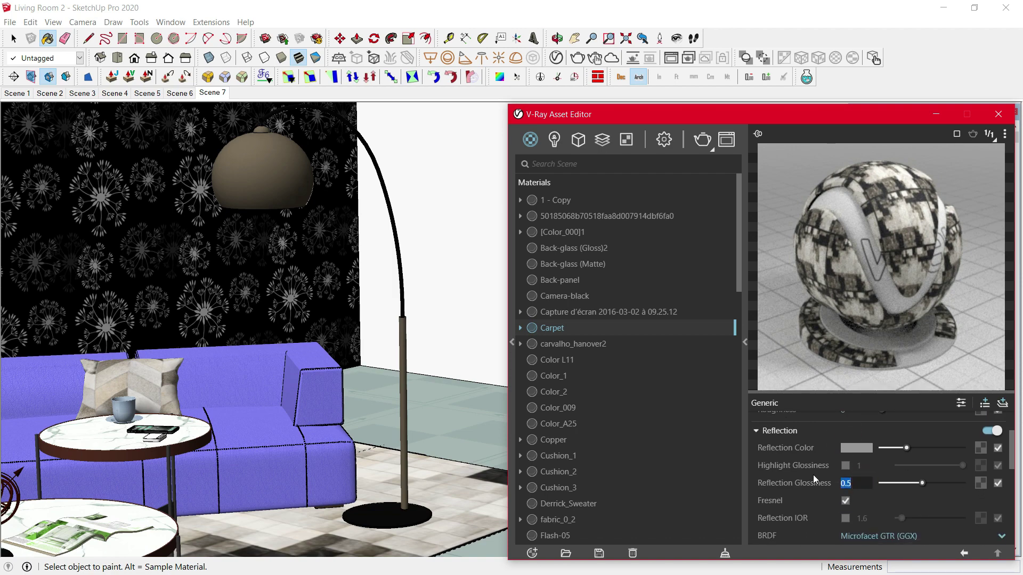
click(908, 448)
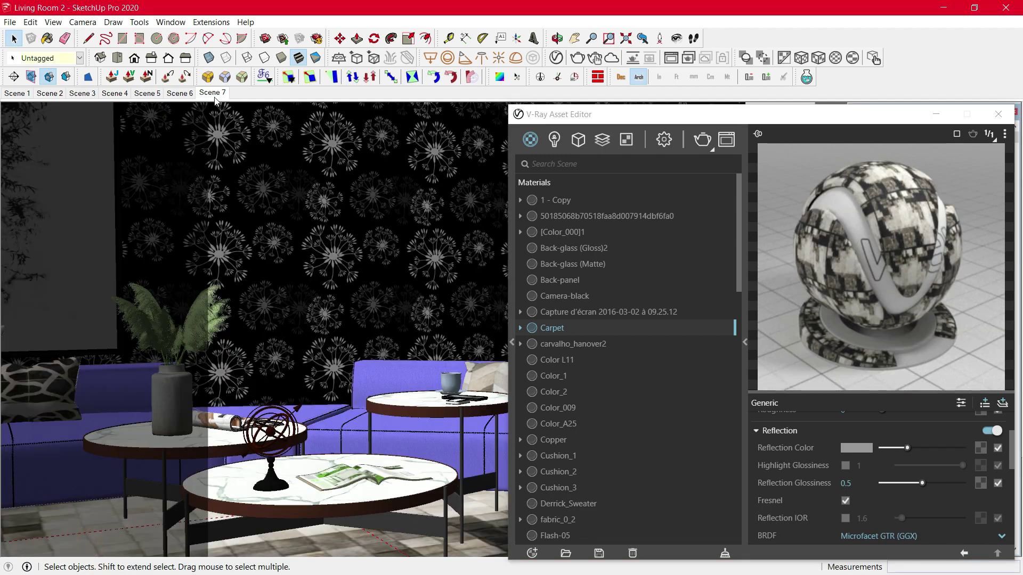
In the Scene 7 view, review the rug's Fur geometry: count 50, length 0.5.
click(213, 94)
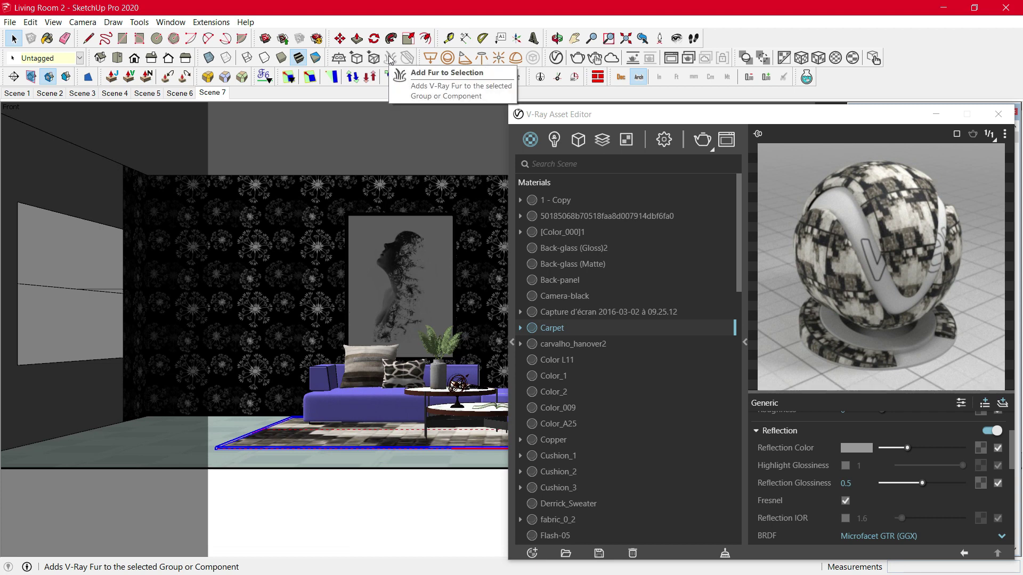
click(579, 141)
click(564, 204)
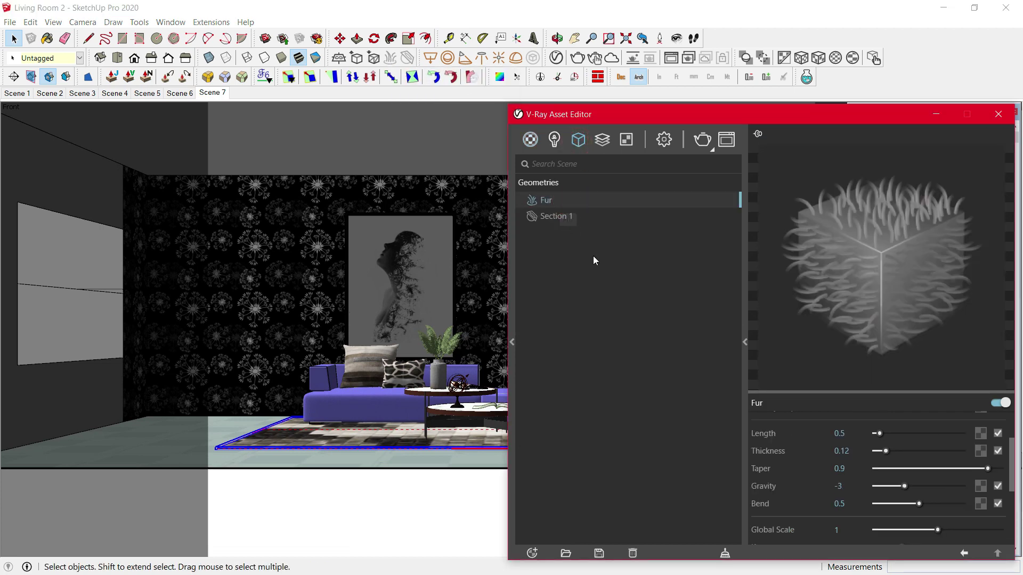
double_click(850, 457)
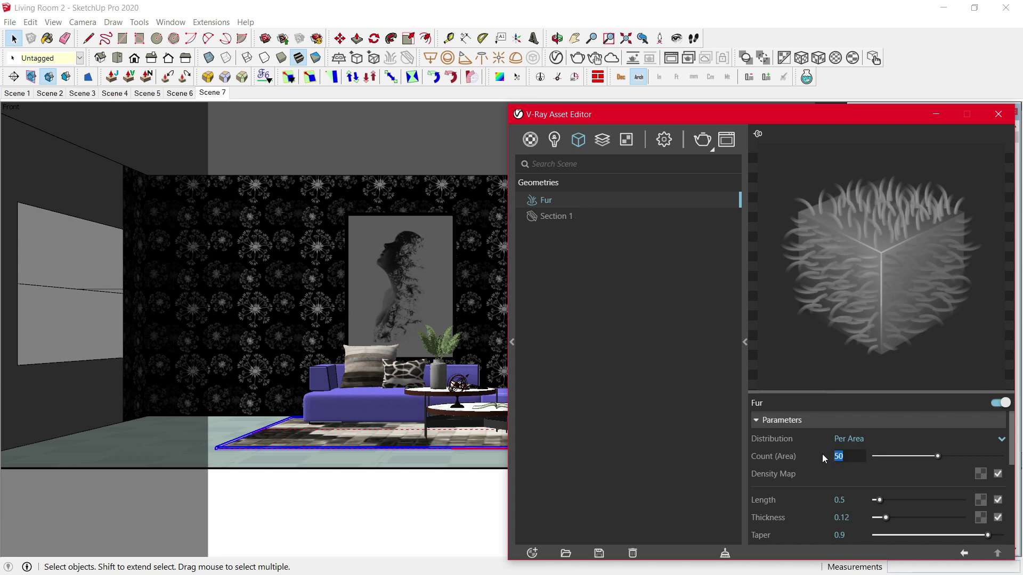
double_click(854, 495)
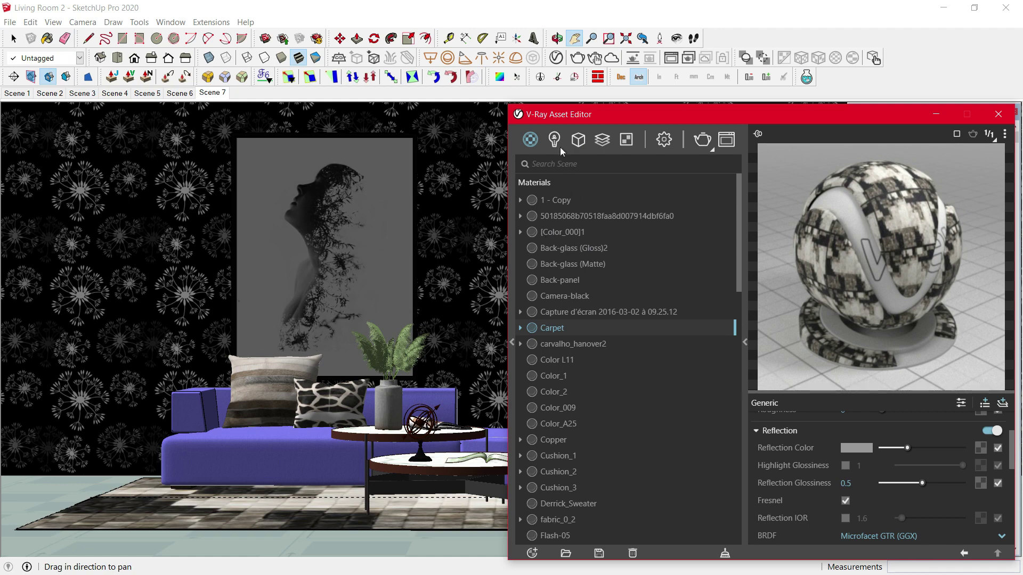
Select the Window Rectangle Light and review its intensity of 30.
click(554, 139)
drag(142, 276, 408, 308)
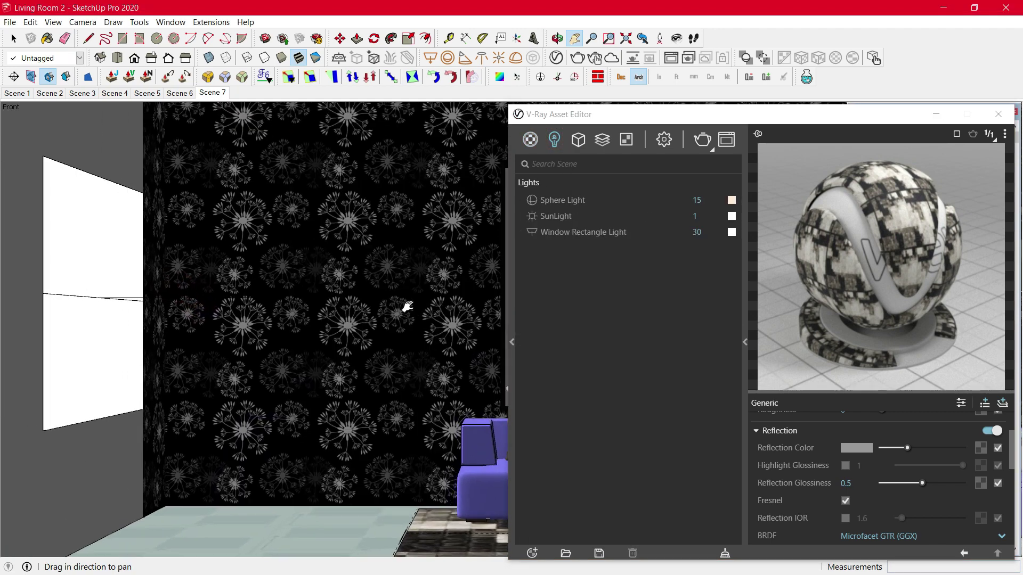
click(632, 231)
right_click(635, 231)
click(655, 238)
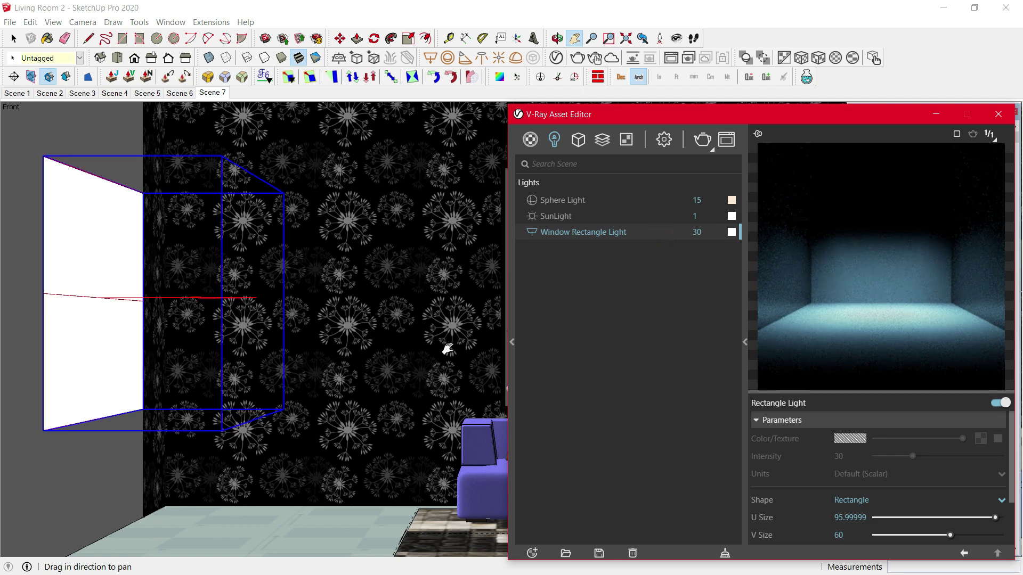
scroll(853, 471, down, 2)
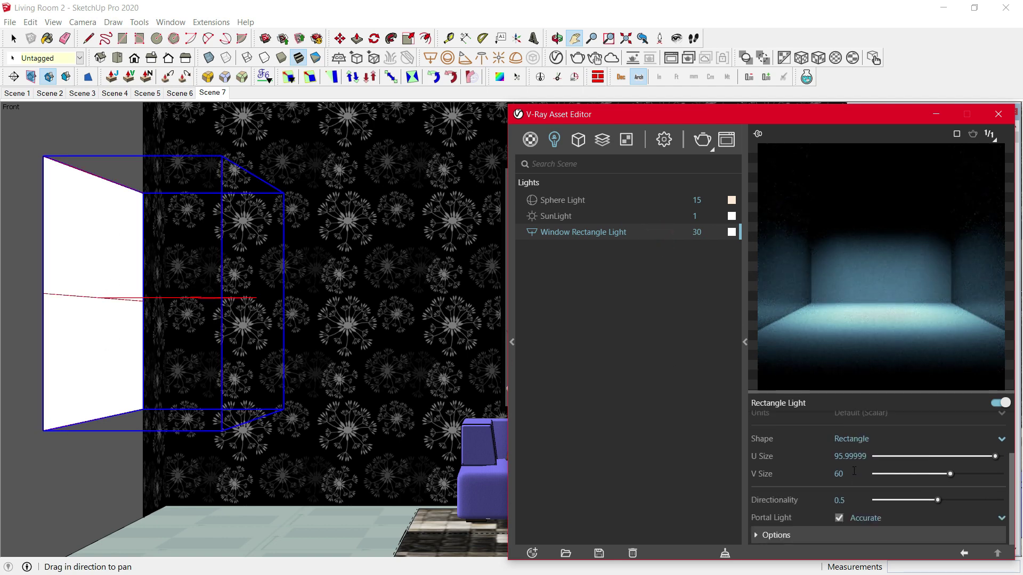
click(709, 232)
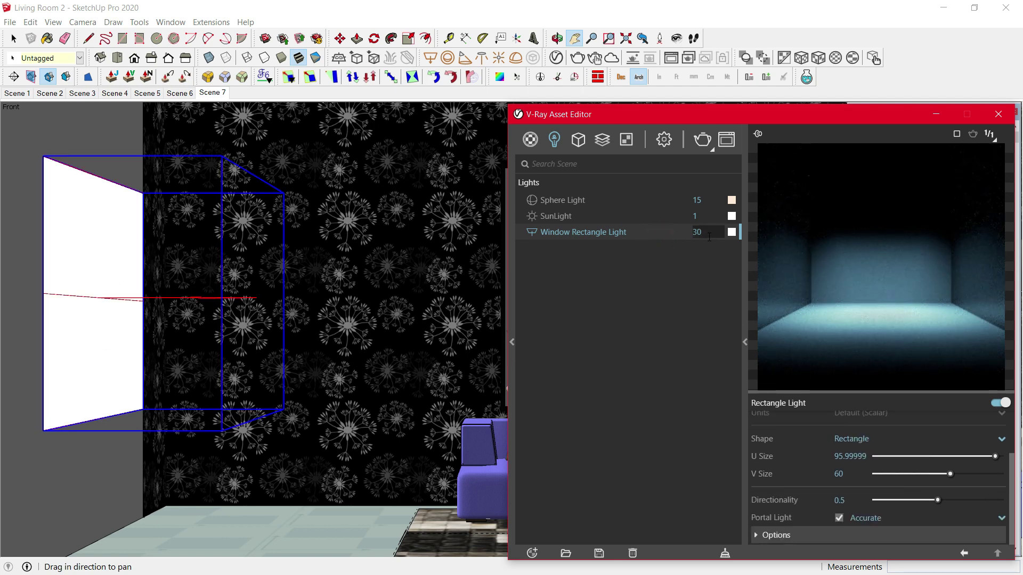
Check the window light's Directionality value and Portal Light mode options.
click(847, 501)
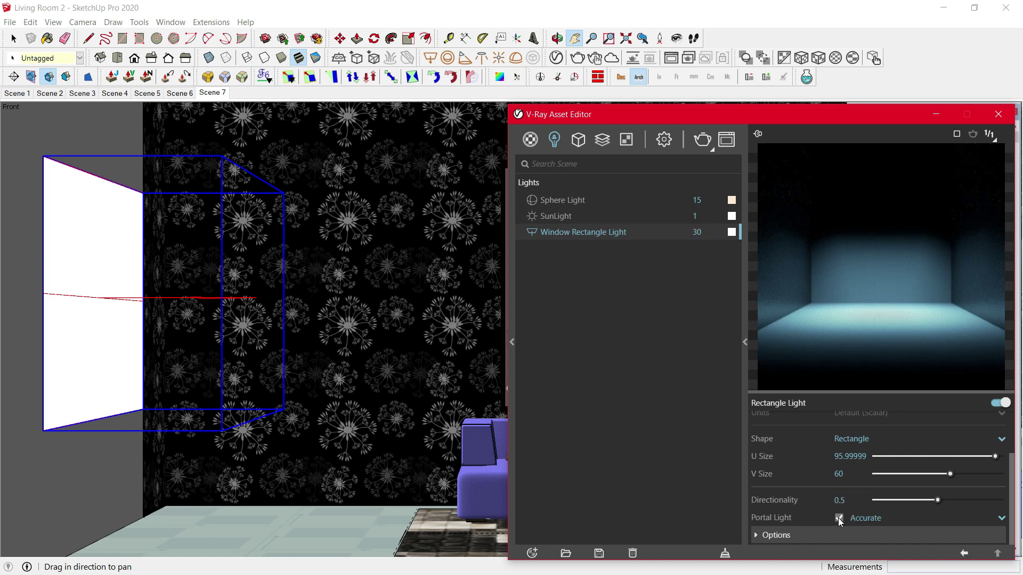
click(871, 520)
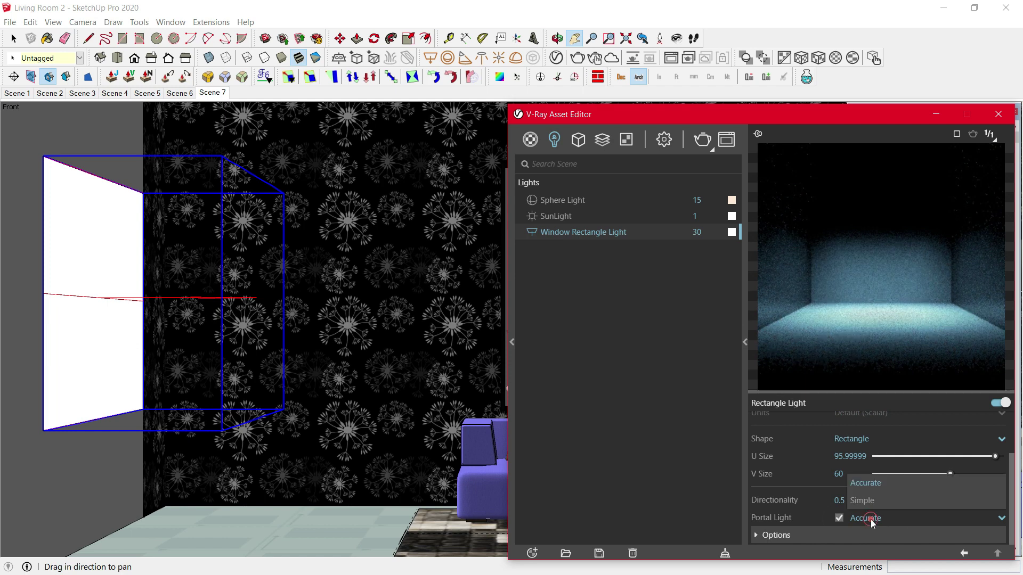
click(877, 488)
Select the Sphere Light and view it from below the lamp shade.
click(598, 199)
right_click(598, 199)
click(614, 207)
click(483, 365)
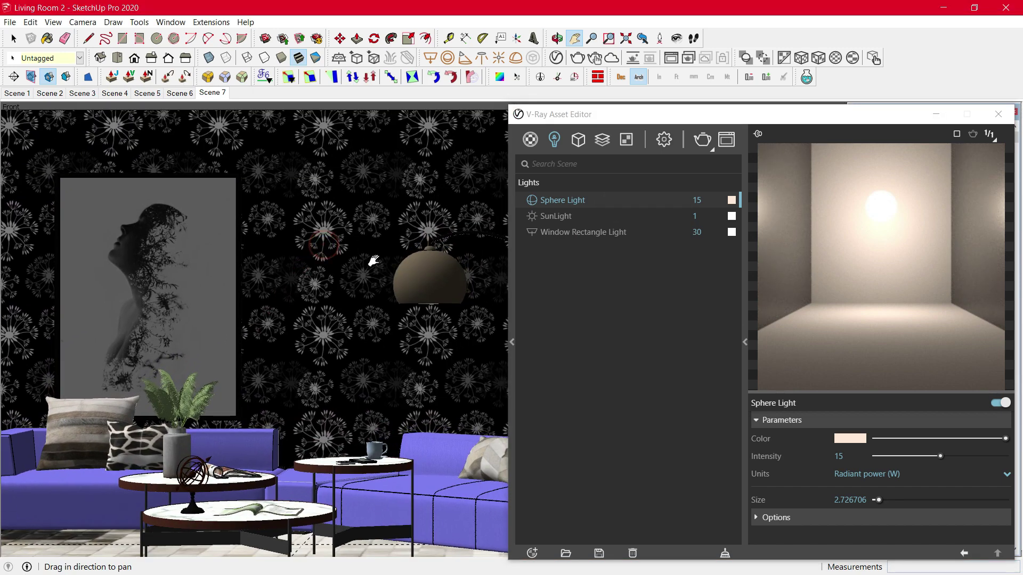
scroll(373, 259, up, 3)
scroll(441, 315, up, 3)
middle_drag(441, 314, 348, 240)
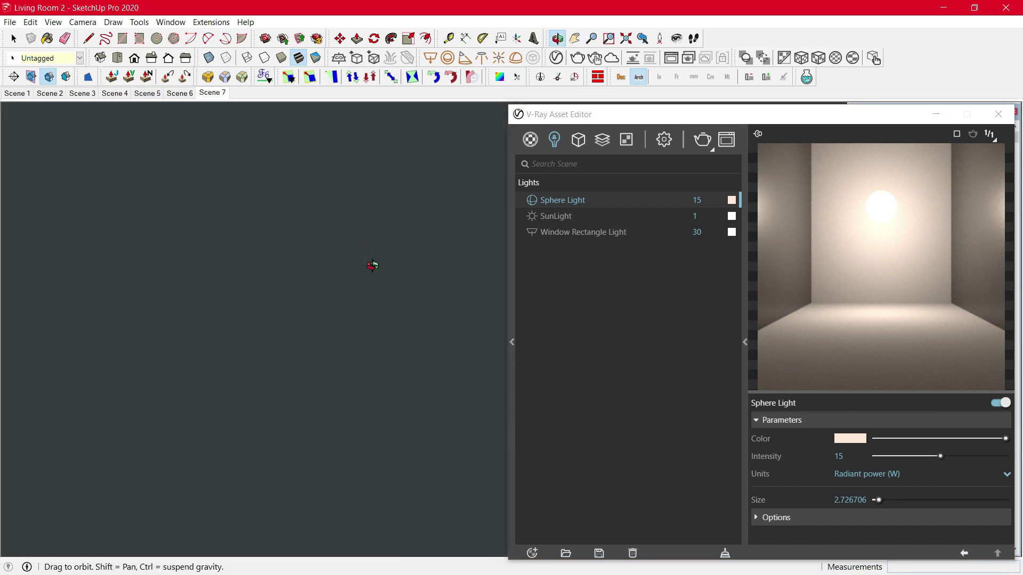
mouse_move(380, 276)
middle_down()
mouse_move(402, 244)
mouse_move(404, 178)
middle_up()
scroll(418, 234, up, 2)
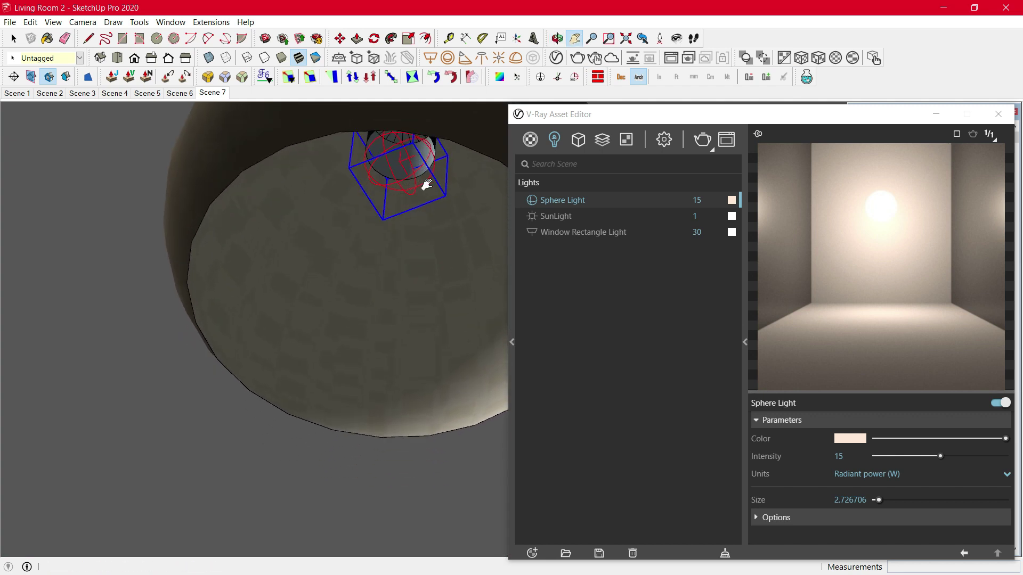
Confirm Sphere Light intensity 15 in Radiant power (W), then review SunLight in Scene 7.
click(705, 200)
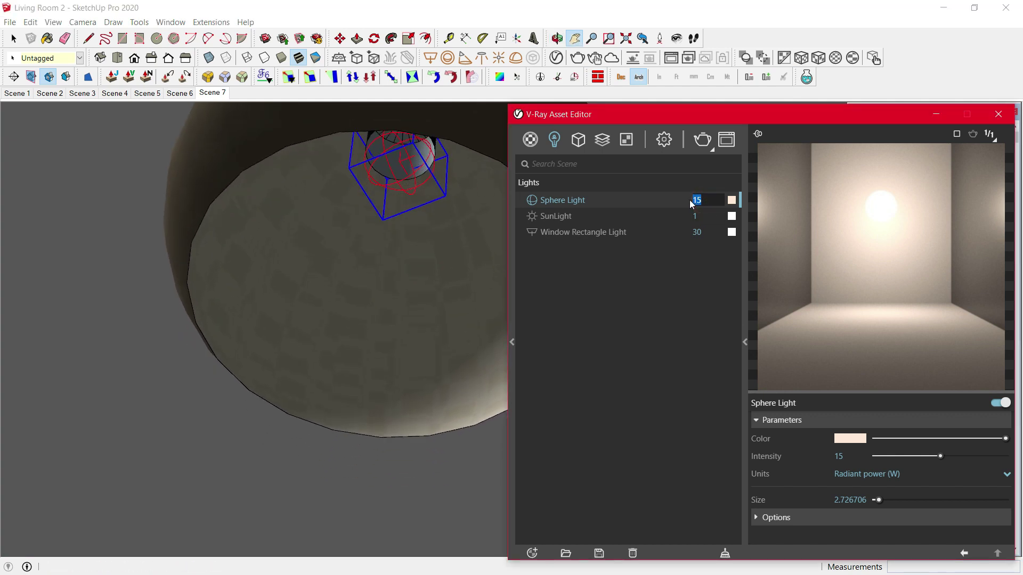
key(Return)
click(857, 476)
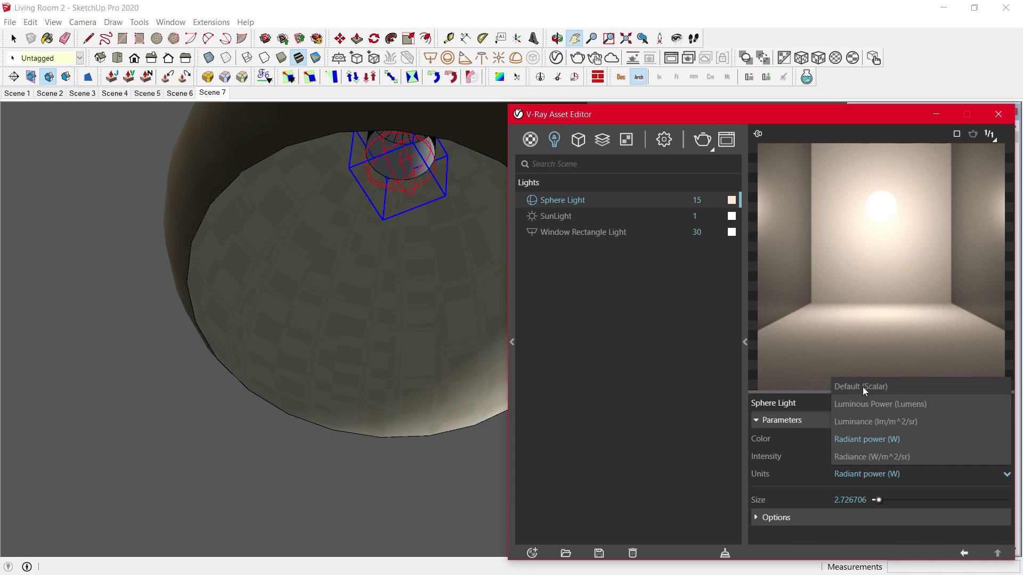
click(873, 438)
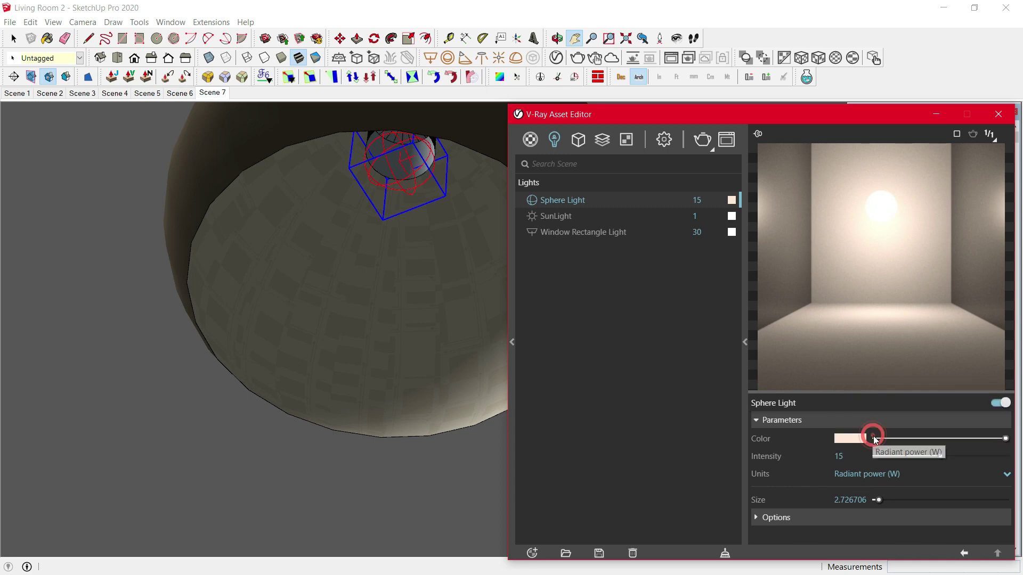
click(223, 95)
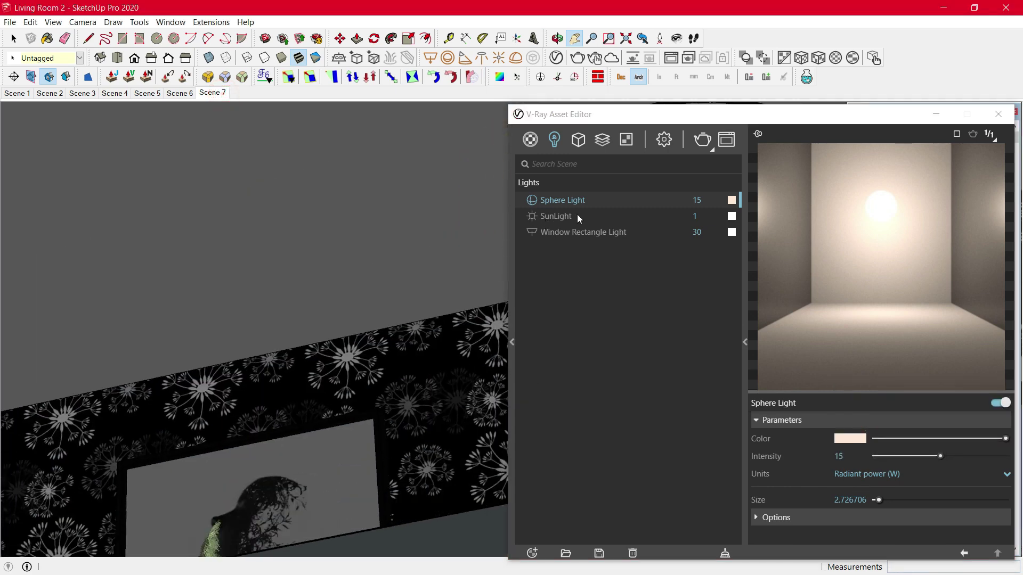
click(582, 215)
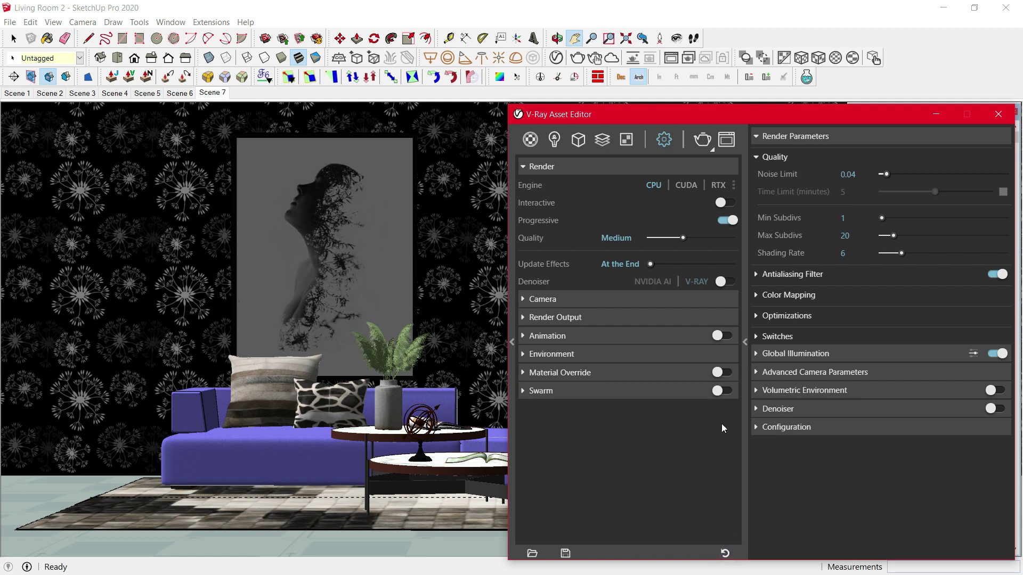
Turn off progressive rendering and set the camera Exposure Value to 6.
click(729, 213)
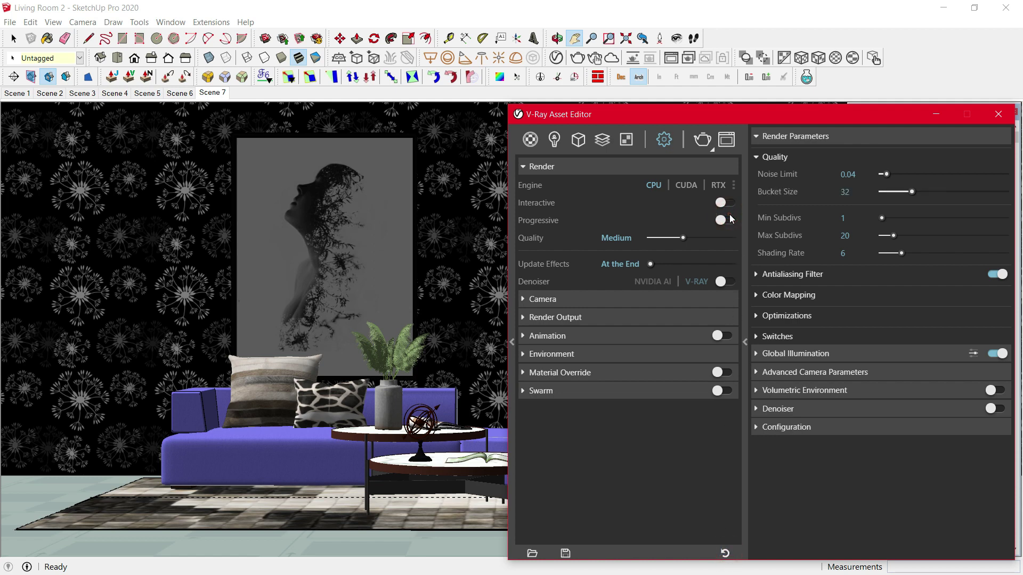
click(608, 298)
click(623, 379)
text(6)
key(Return)
scroll(562, 372, down, 1)
Enable Safe Frame and set the output to 4:3 Picture, 1600 pixels wide.
click(571, 460)
scroll(714, 422, down, 2)
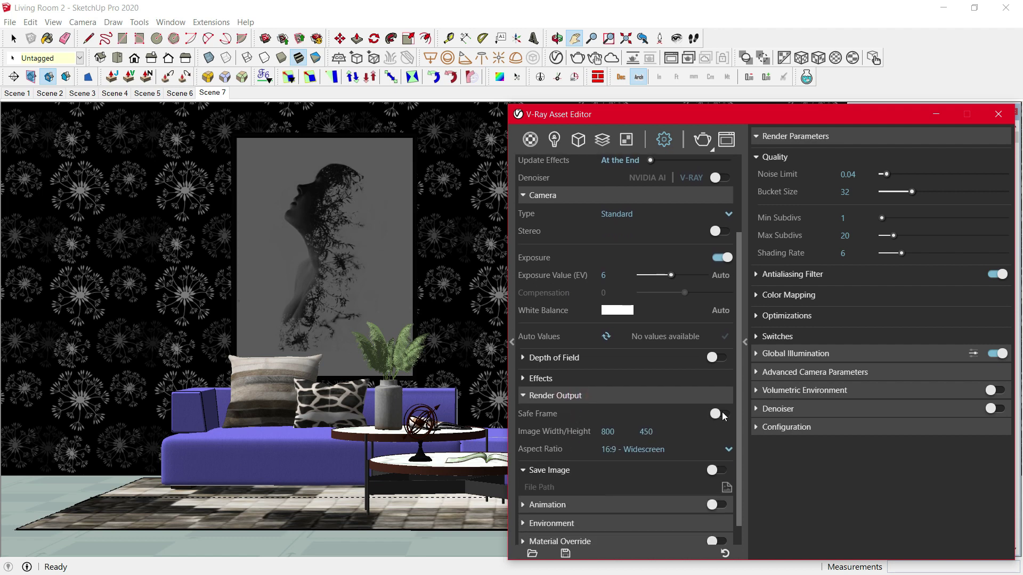
click(722, 415)
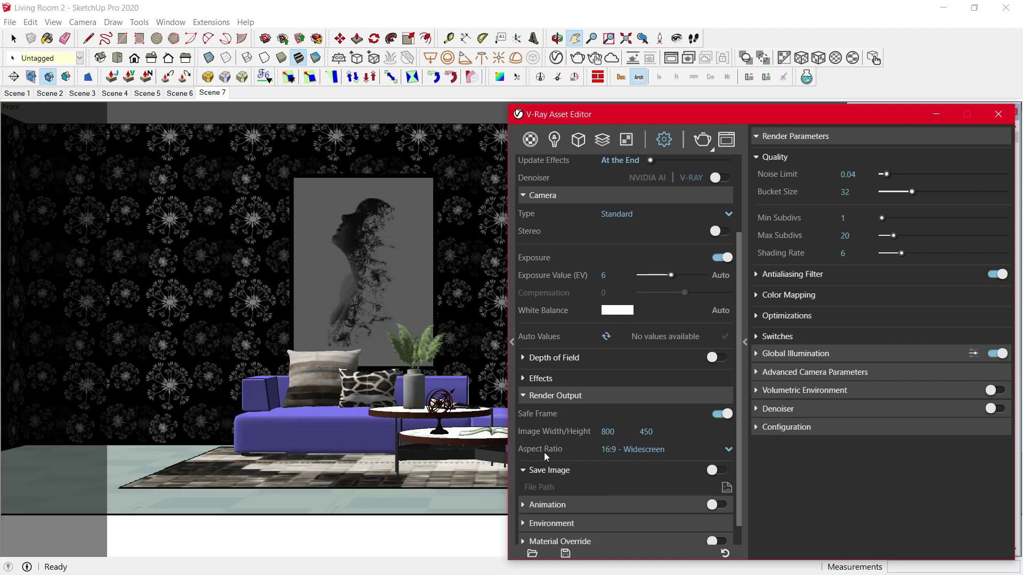
click(639, 452)
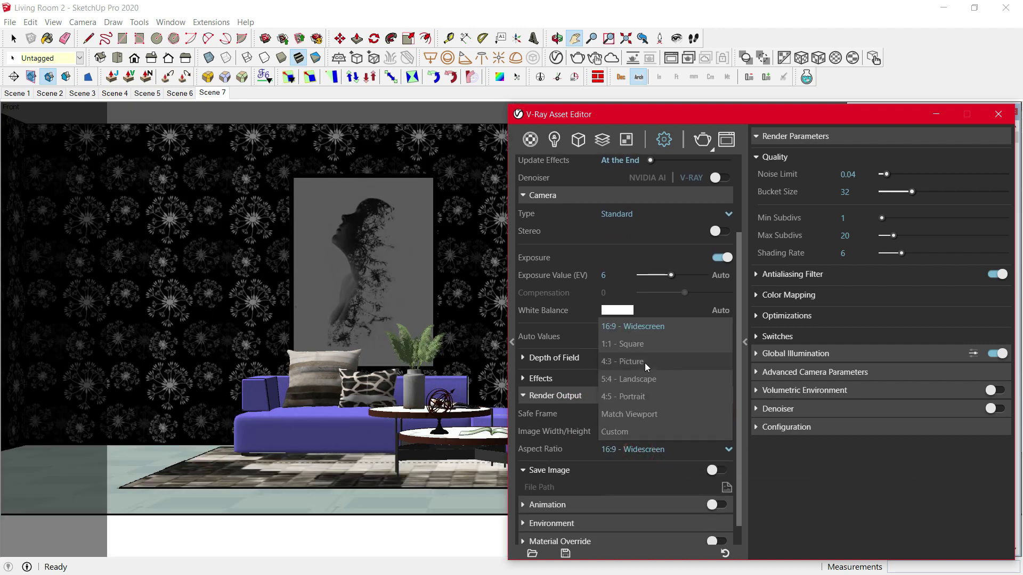
click(645, 363)
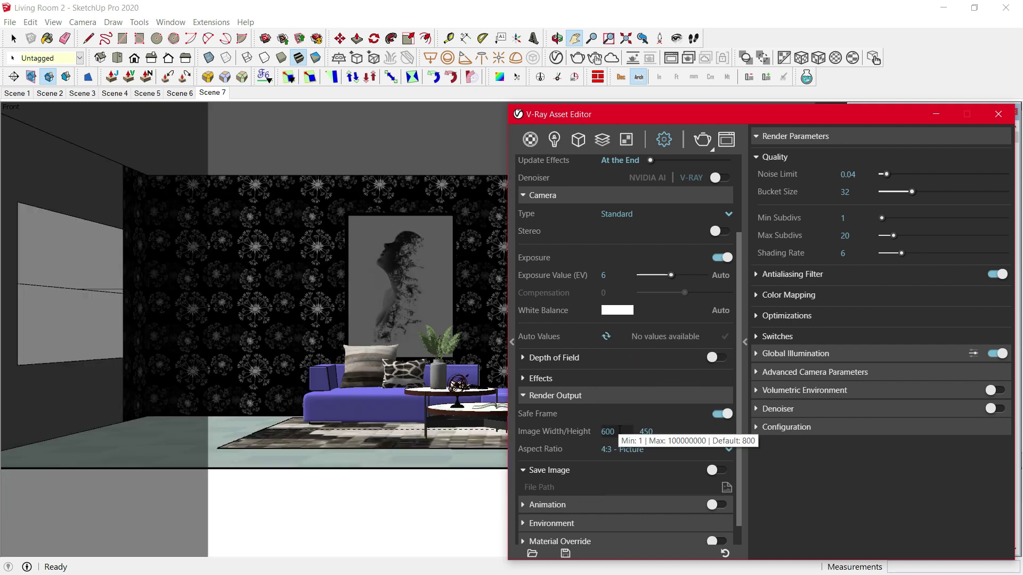
double_click(620, 431)
mouse_move(595, 430)
text(1600)
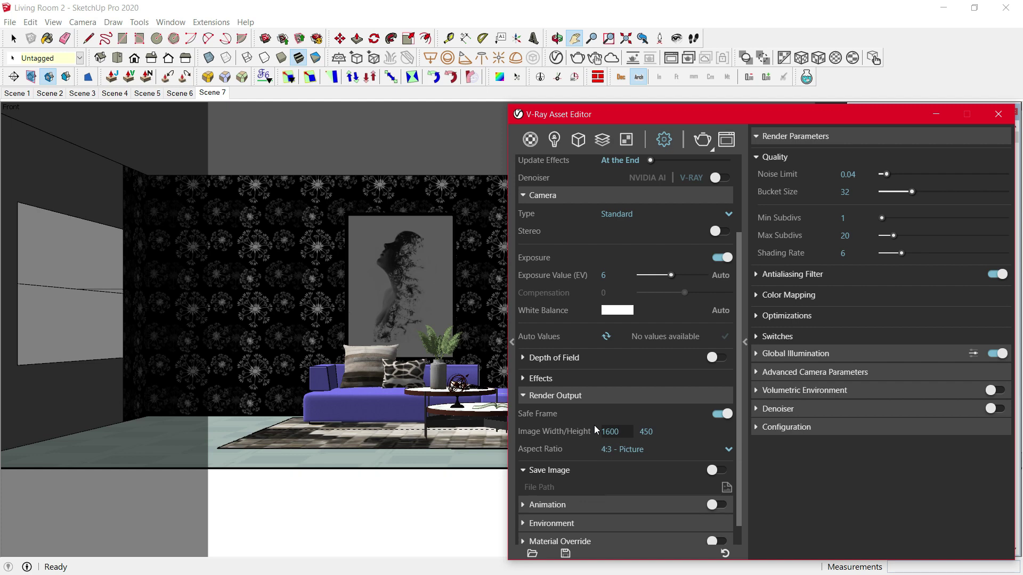
key(Return)
click(611, 395)
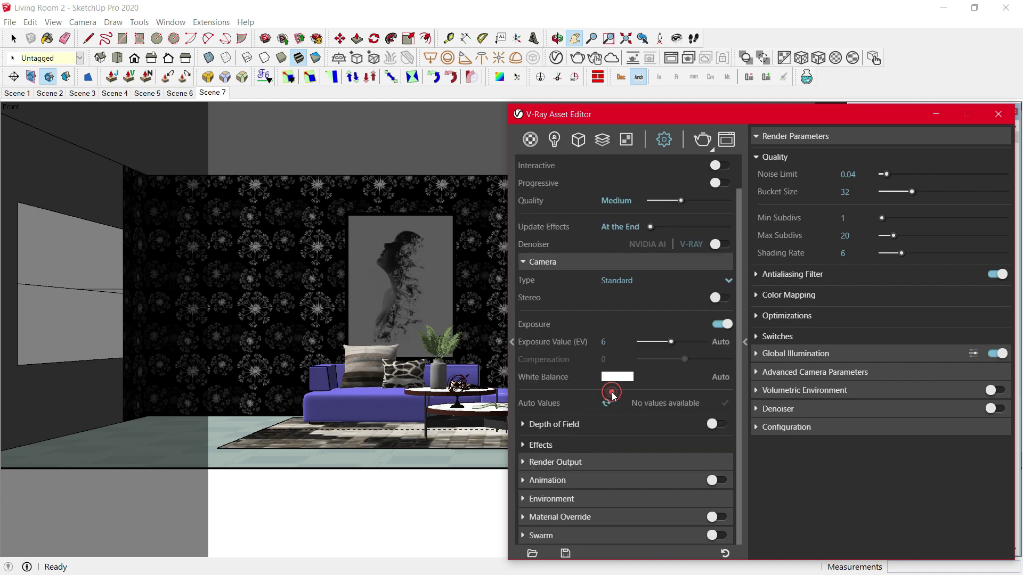
Set the render Noise Limit to 0.025 and Max Subdivs to 10.
click(860, 179)
text(0.025)
key(Return)
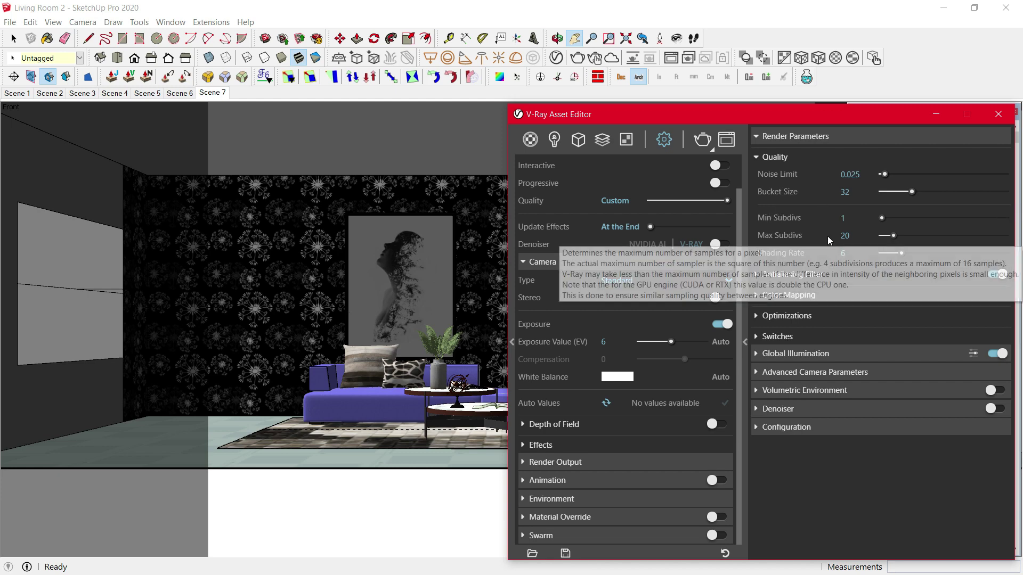
click(834, 232)
text(10)
key(Return)
Use irradiance map for primary GI with Max Rate -2 and normal threshold 0.1.
click(892, 358)
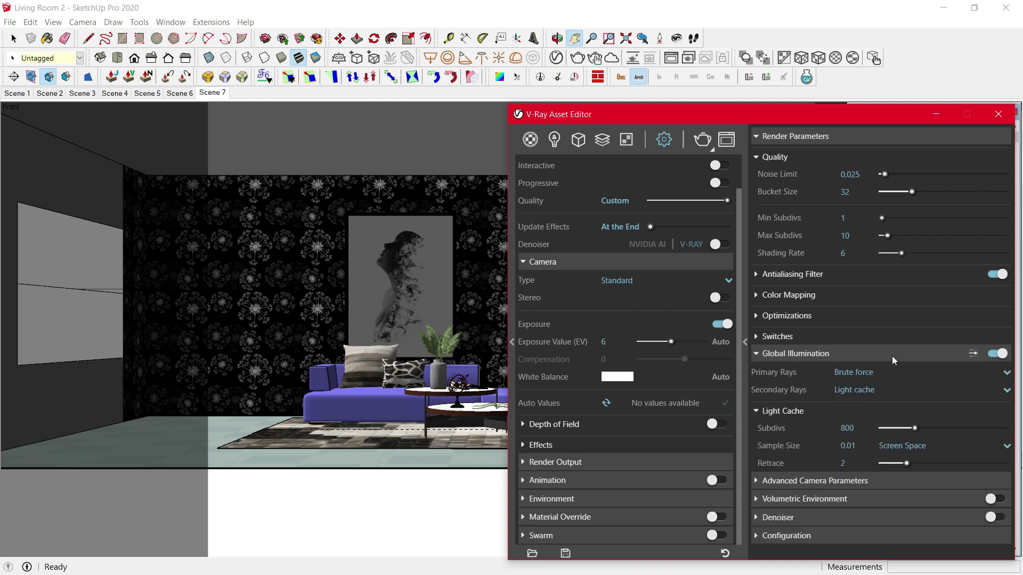
click(872, 369)
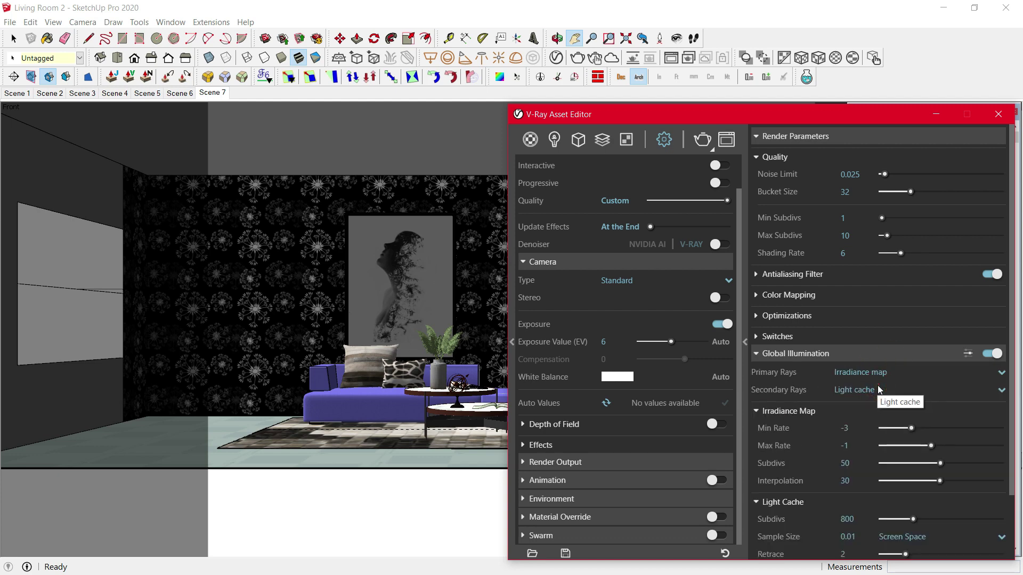
scroll(860, 362, down, 2)
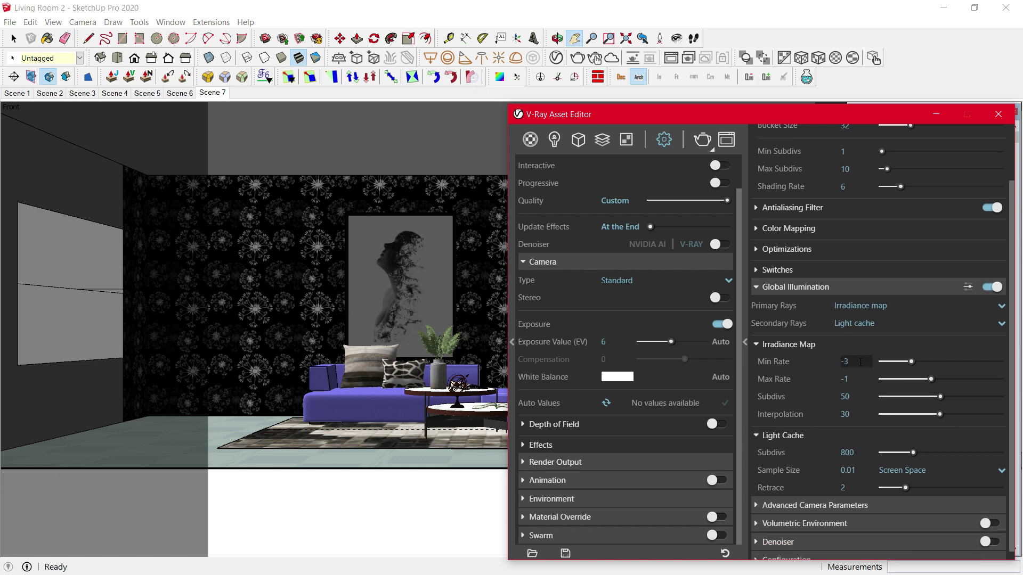
click(967, 288)
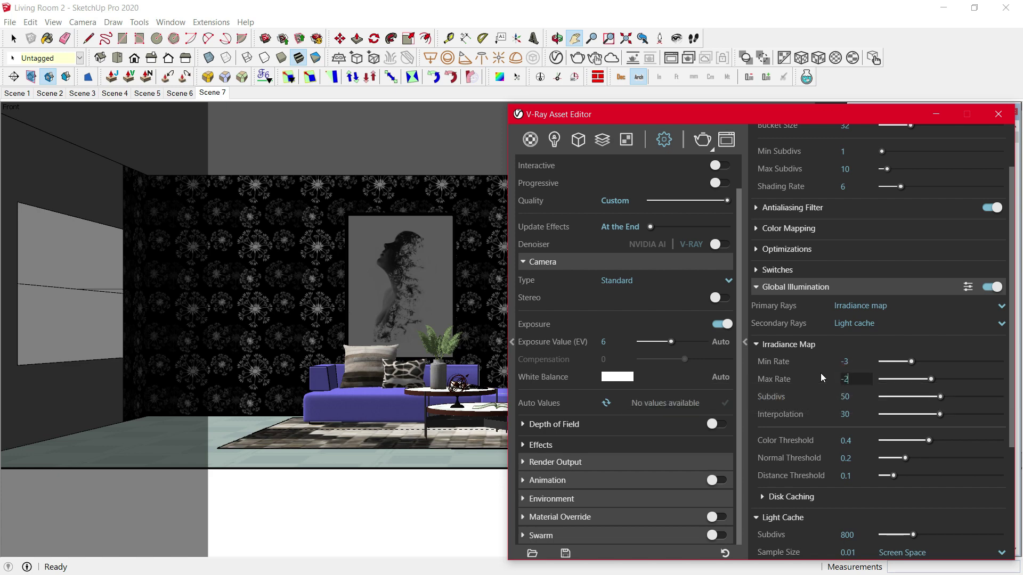
text(-2)
key(Return)
scroll(820, 372, down, 2)
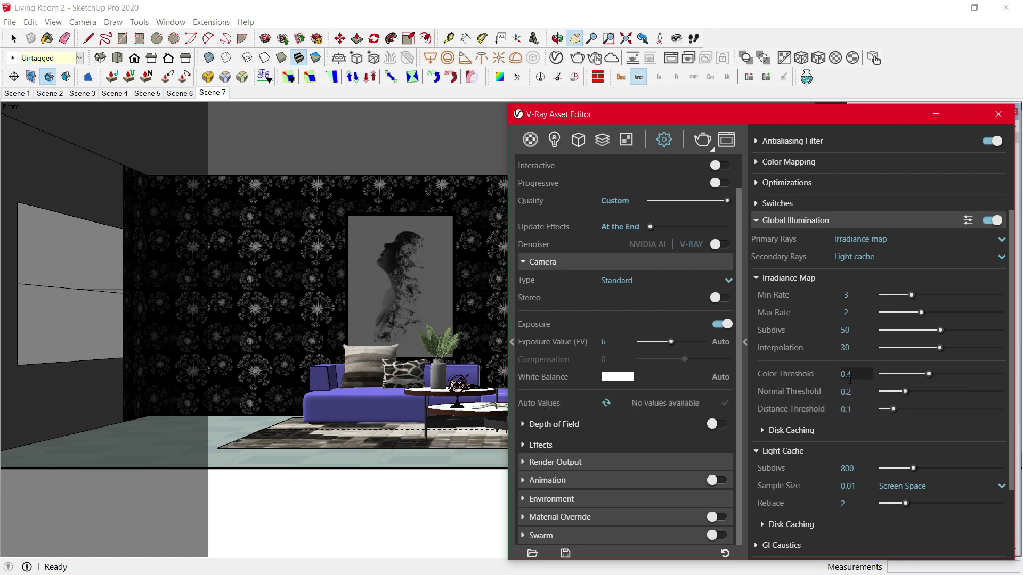
text(0)
key(Tab)
text(0.)
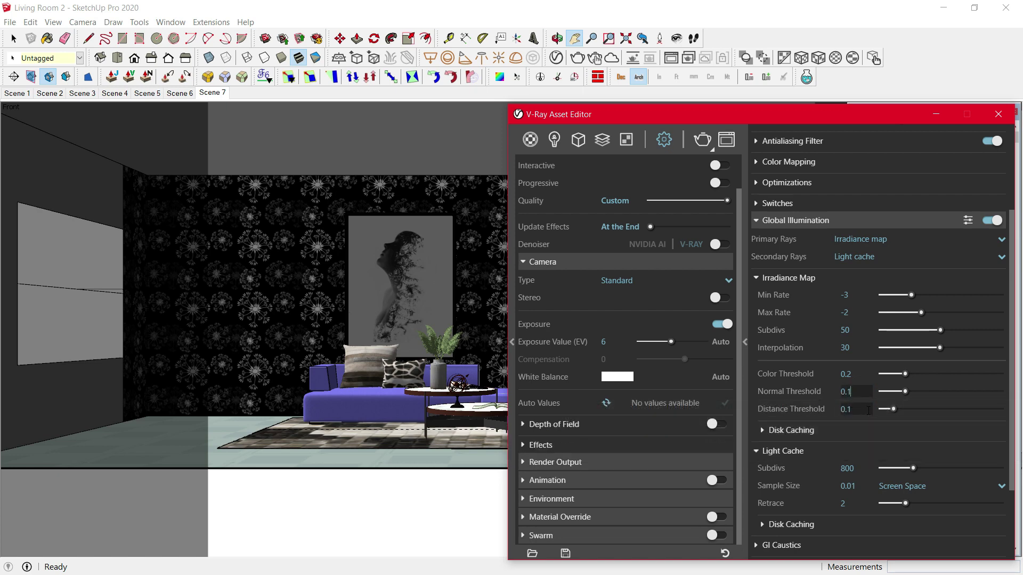
key(Tab)
text(0.4)
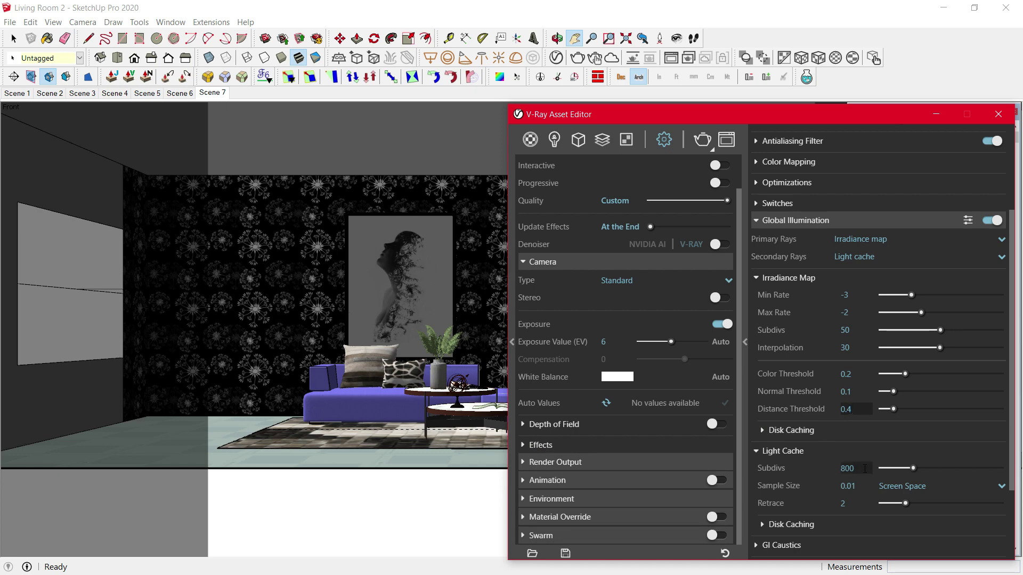
Set Light Cache subdivs to 1000 and sample size to 0.02.
double_click(848, 469)
text(1000)
key(Return)
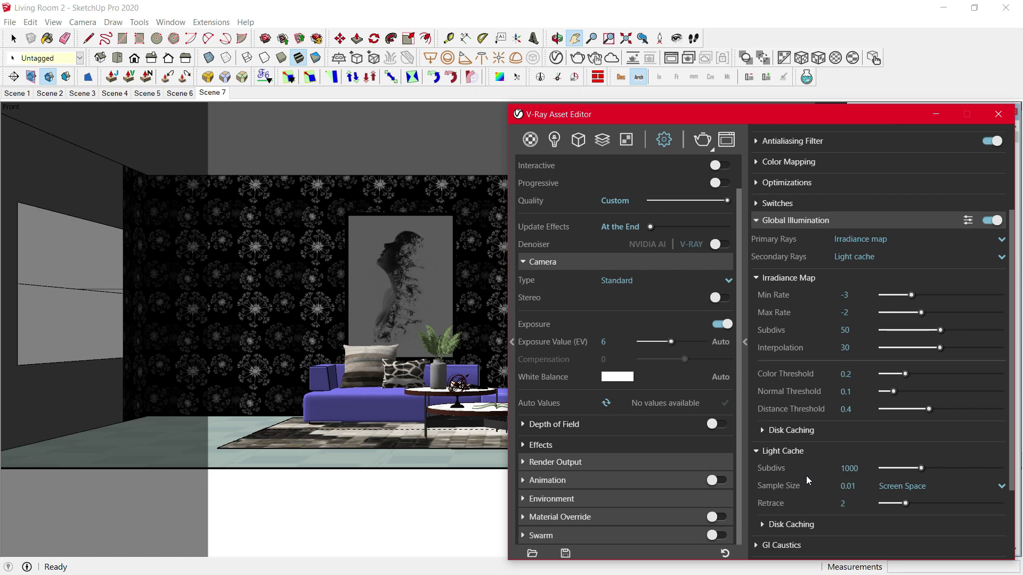
double_click(848, 486)
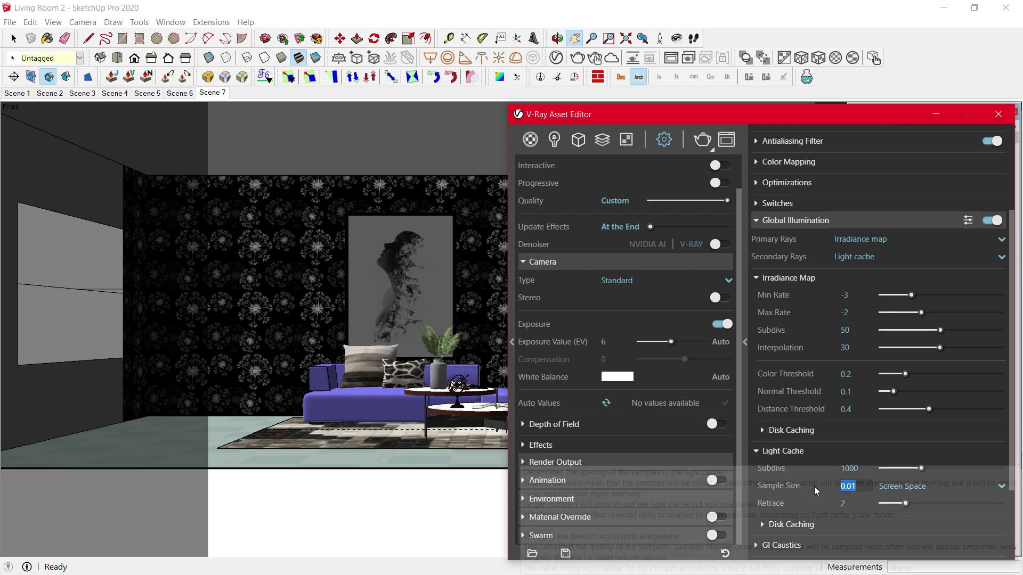
text(0.02)
key(Return)
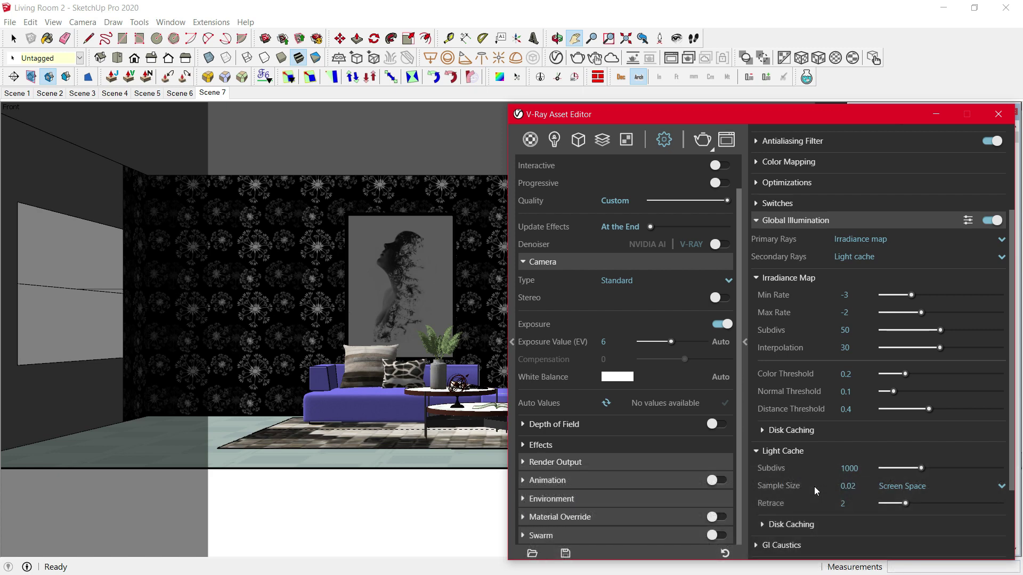
scroll(814, 487, down, 3)
Enable ambient occlusion with radius 14 and occlusion amount 1.
click(820, 458)
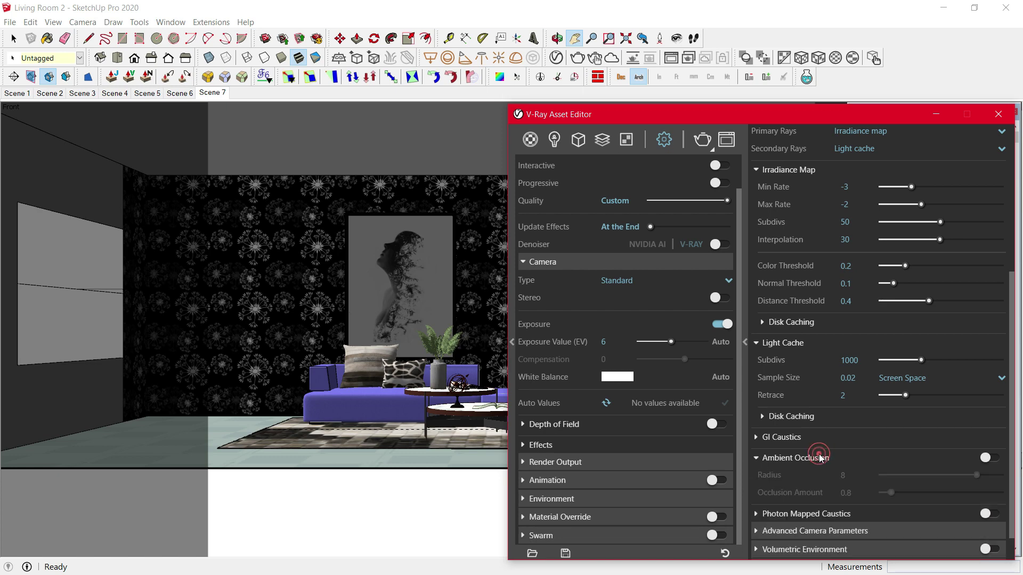
click(991, 457)
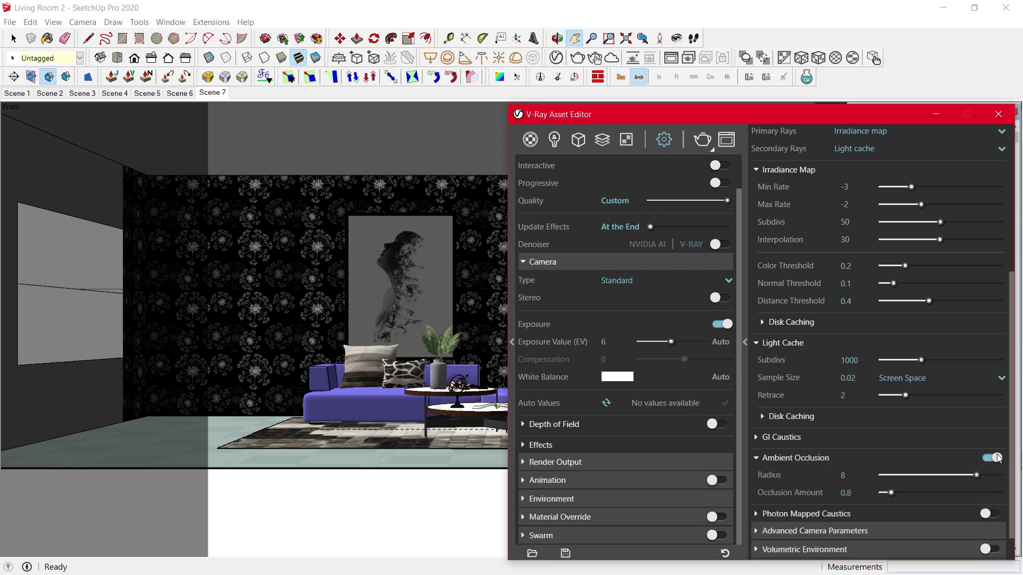
double_click(845, 475)
text(14)
key(Tab)
text(1)
key(Return)
scroll(802, 475, down, 1)
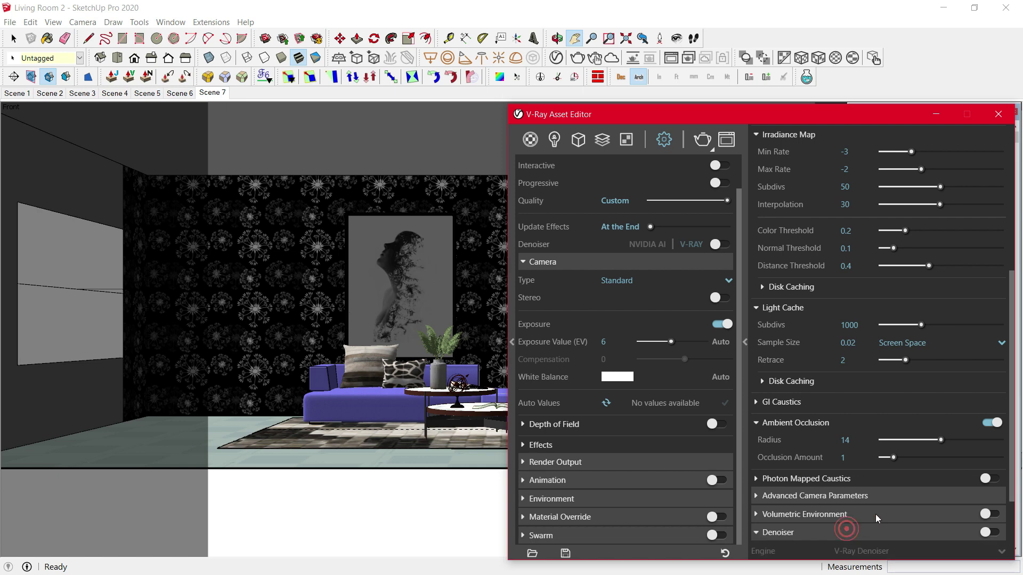
Turn on the V-Ray Denoiser with the Mild preset.
click(990, 533)
click(878, 528)
click(835, 458)
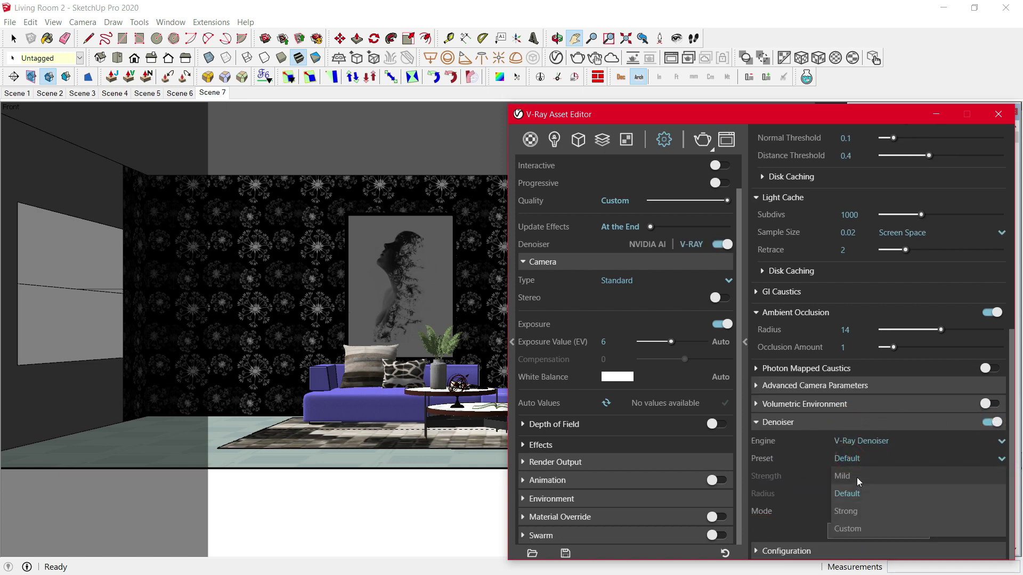
click(857, 480)
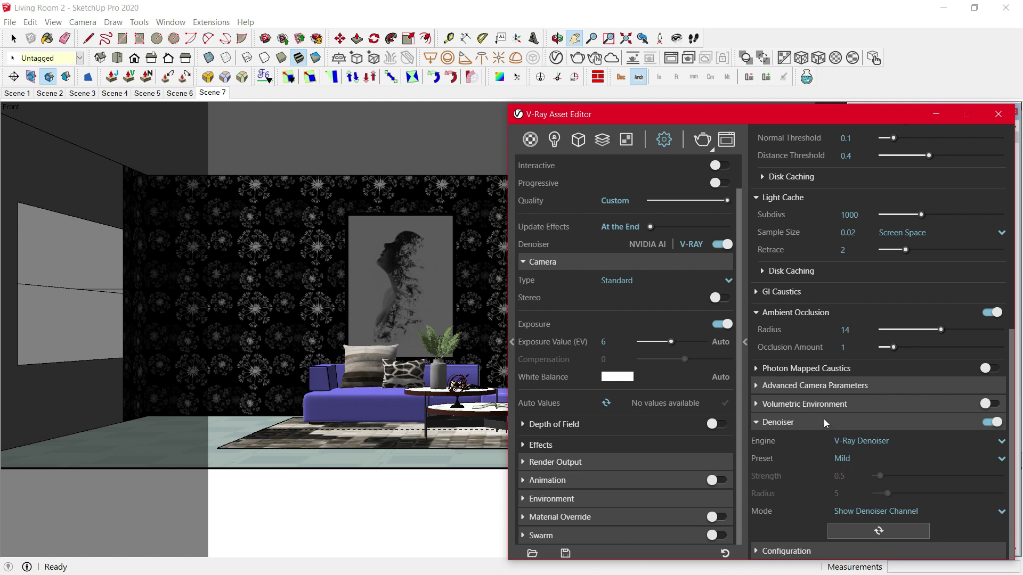
Render the Scene 1 view with V-Ray, with the Asset Editor and side tray closed.
click(999, 113)
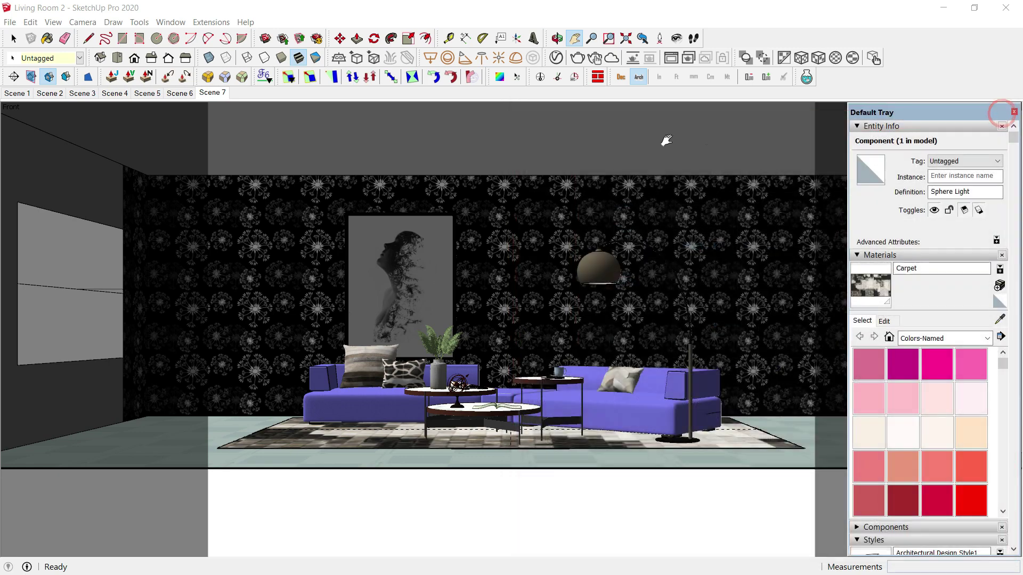
click(16, 94)
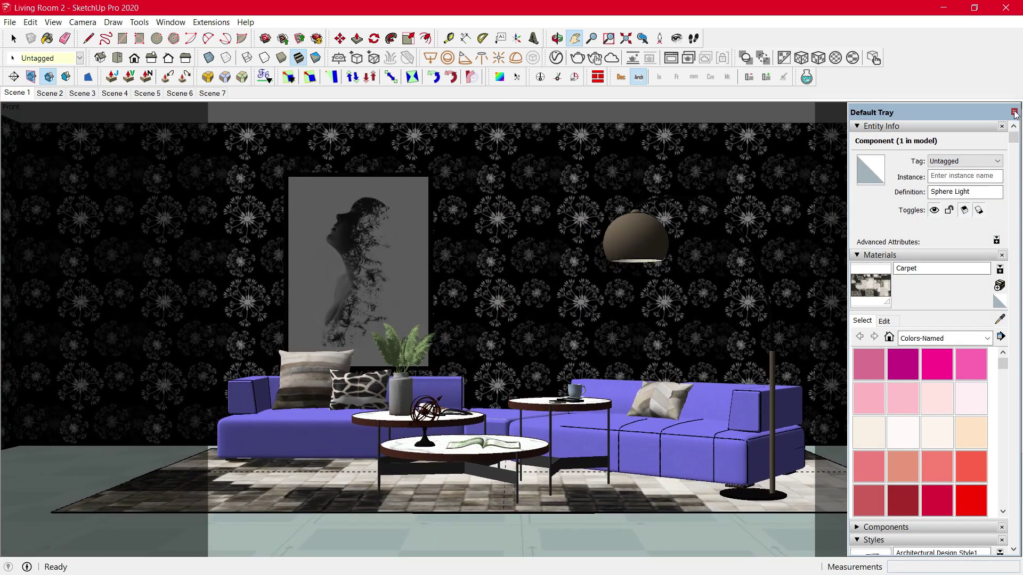
click(1014, 113)
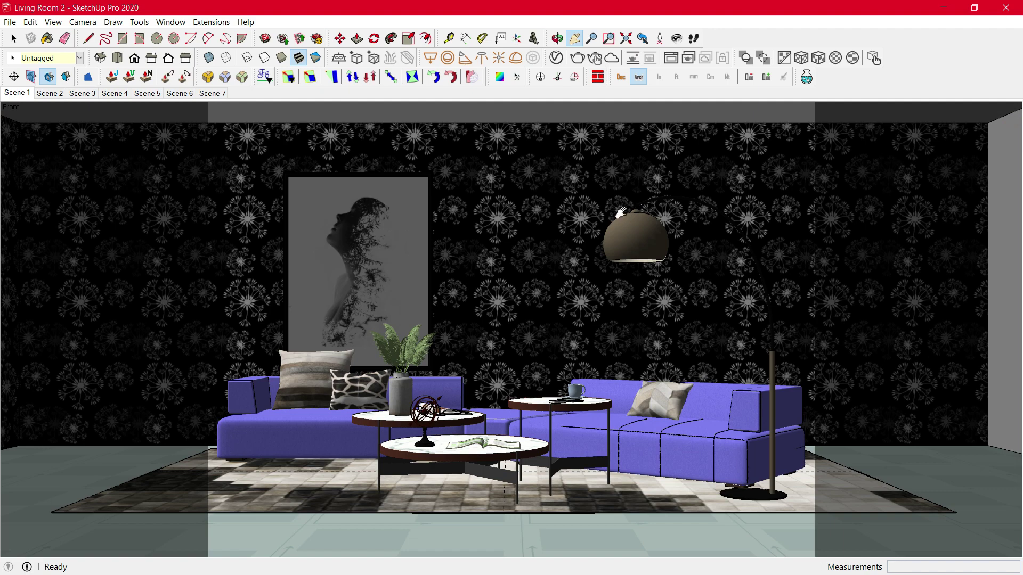
click(577, 59)
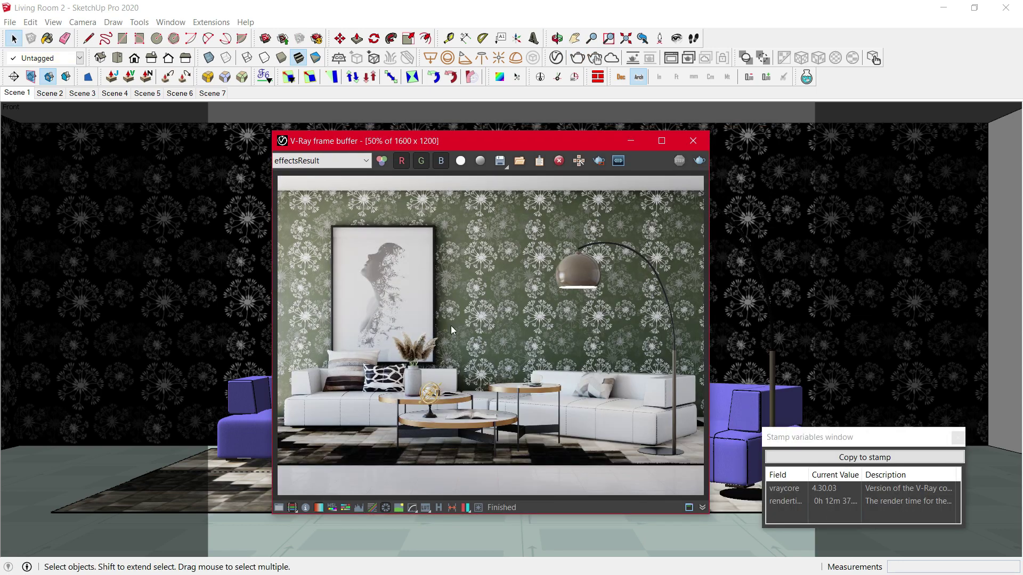
Review the 12m 37s render time and toggle the sRGB preview on and off.
drag(833, 439, 497, 316)
click(473, 383)
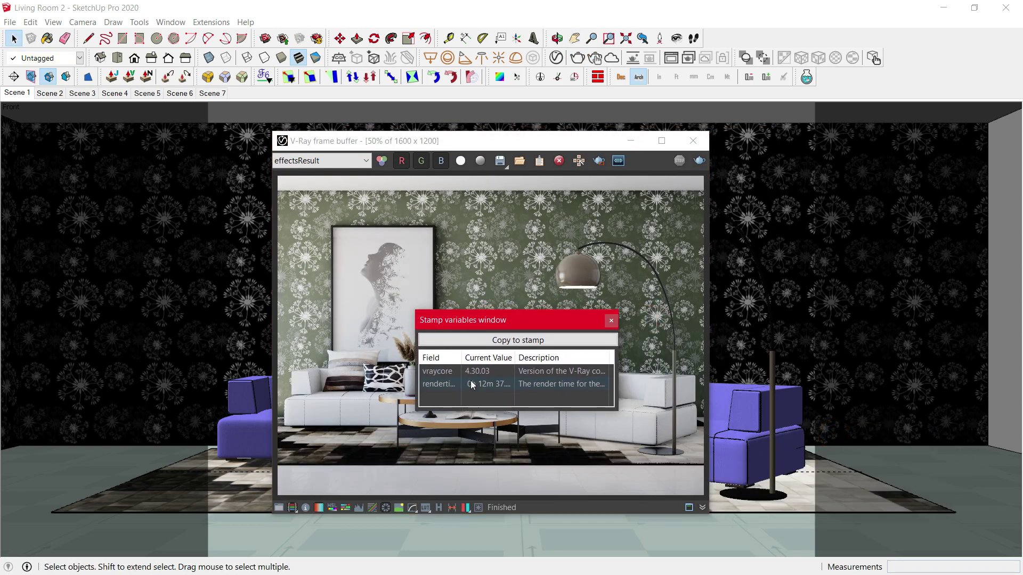
click(521, 341)
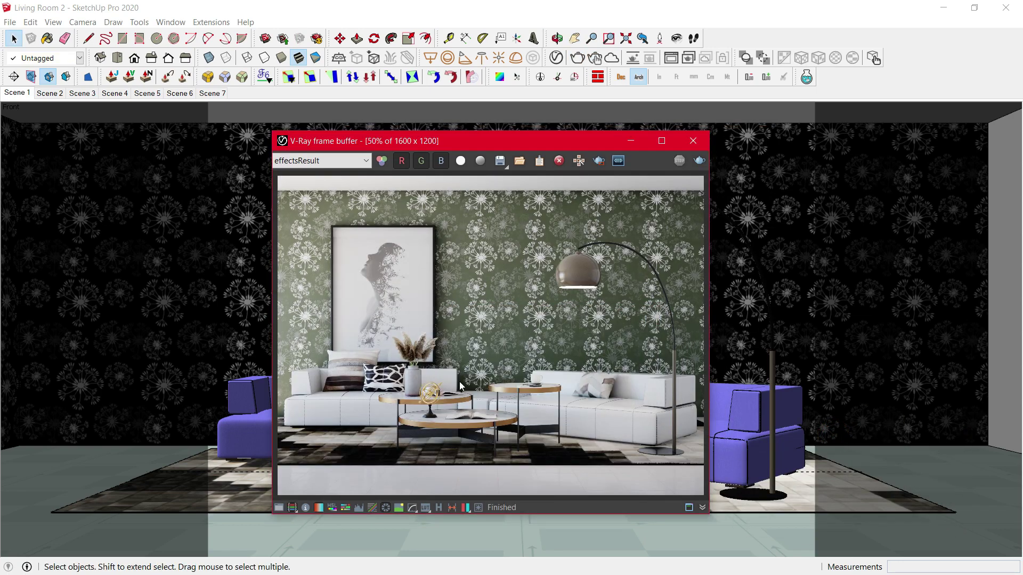
click(411, 508)
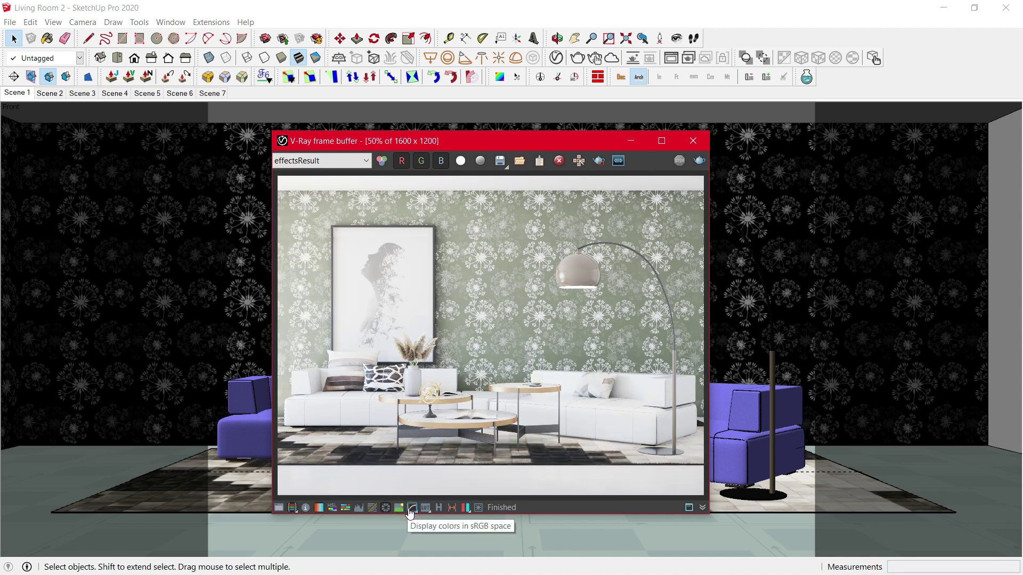
click(412, 508)
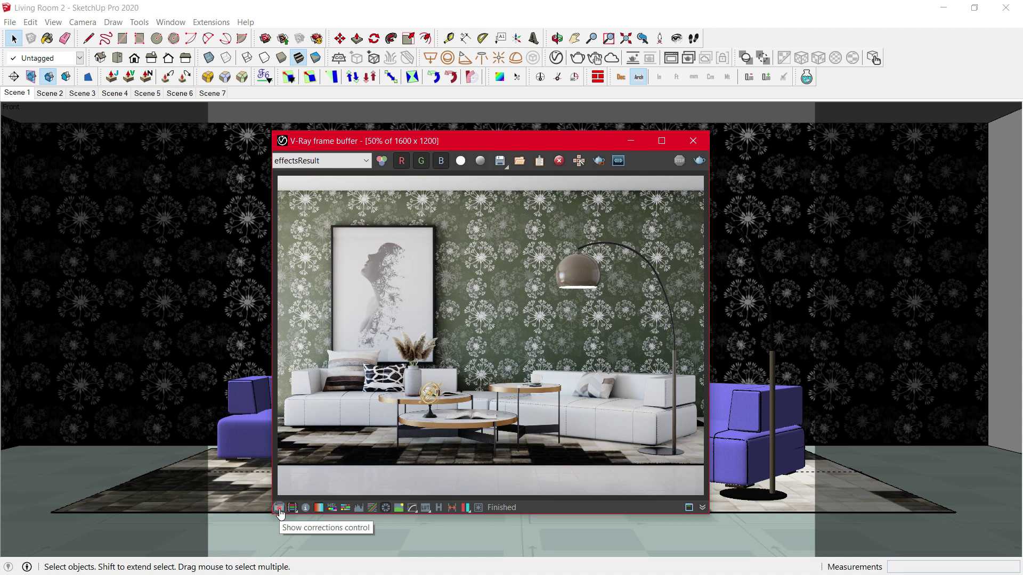
Reset the frame buffer's exposure corrections to their default values.
click(279, 509)
click(802, 176)
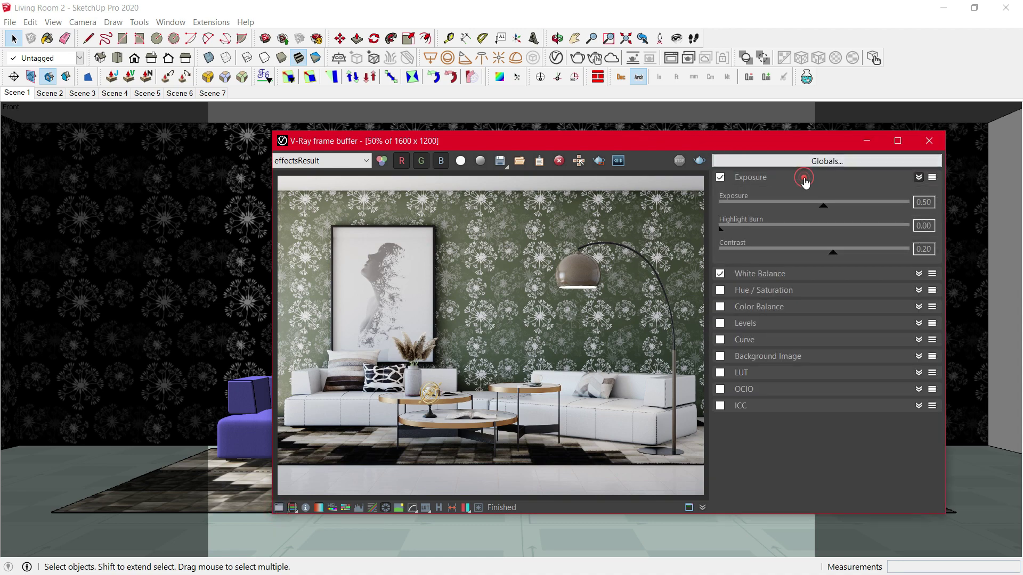
click(933, 178)
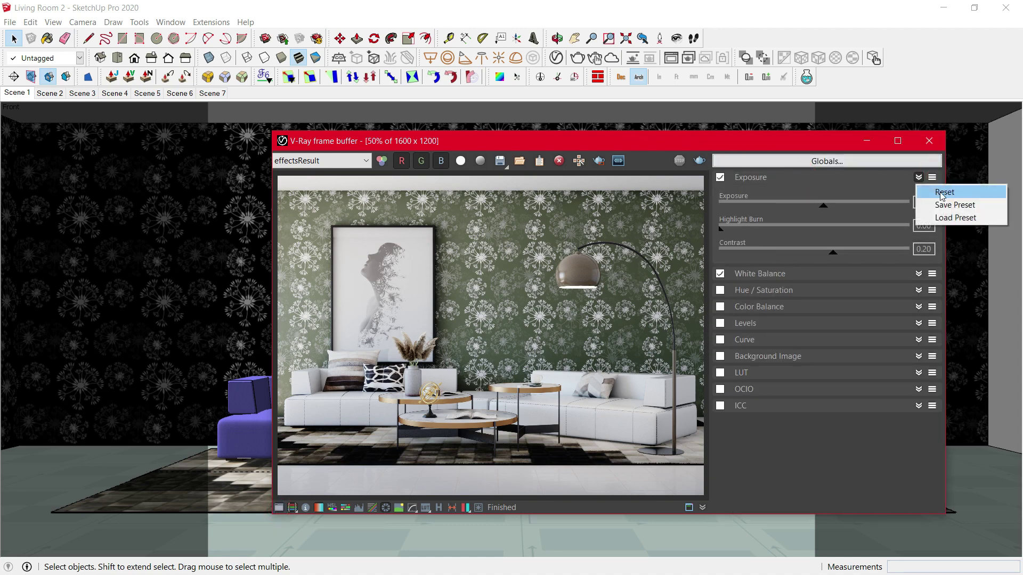
click(941, 194)
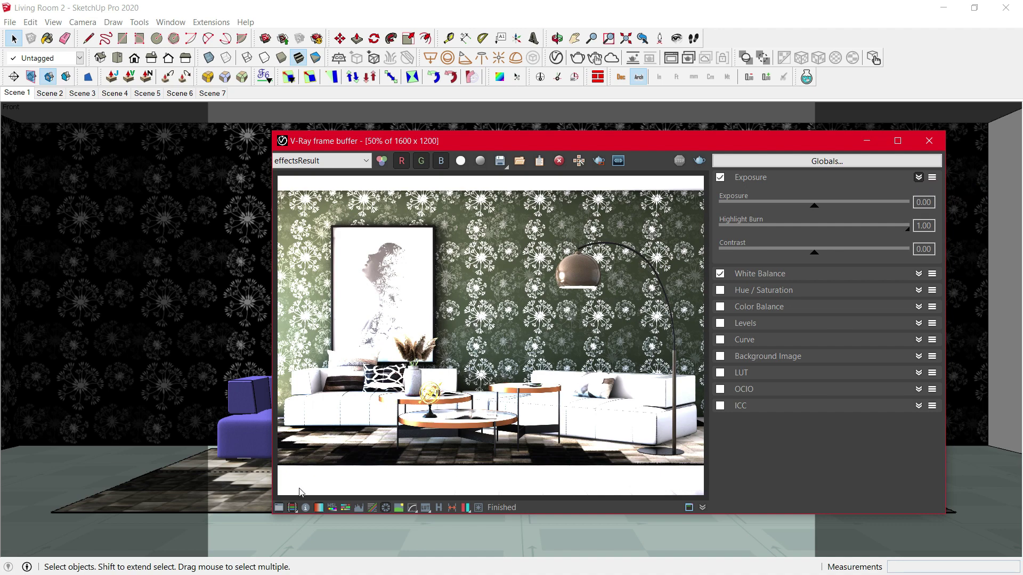
Set highlight burn 0.12, exposure 0.50, contrast 0.10 and white balance 5855, checking clipping.
click(292, 508)
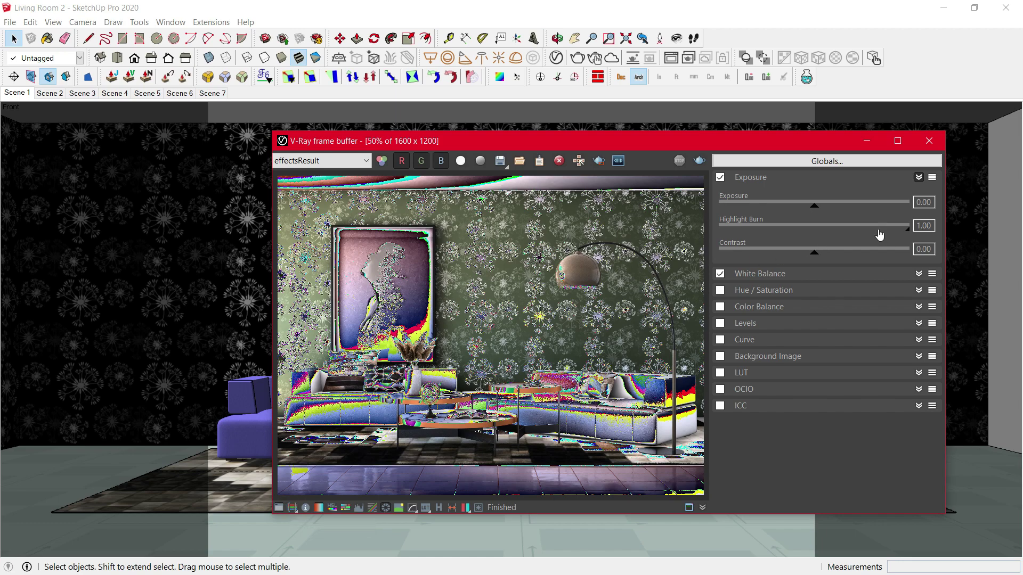
mouse_move(909, 230)
mouse_down()
mouse_move(791, 229)
mouse_move(744, 217)
mouse_up()
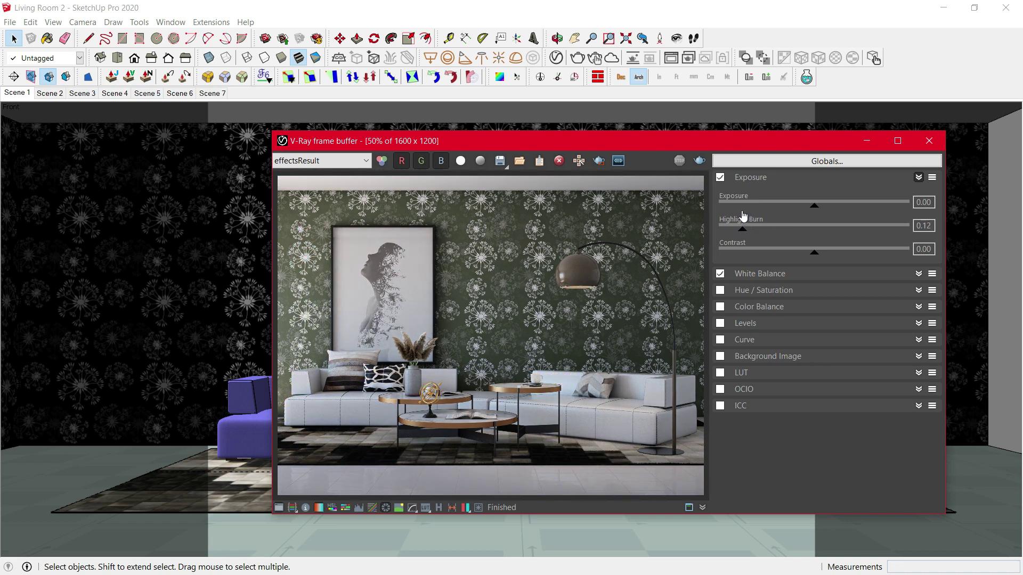
drag(815, 207, 823, 212)
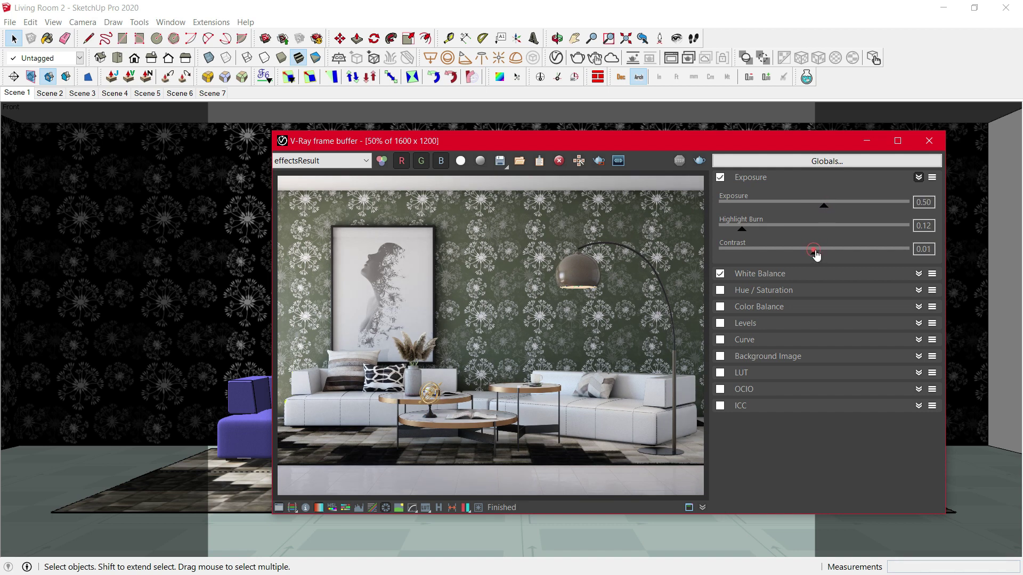
drag(815, 256, 822, 255)
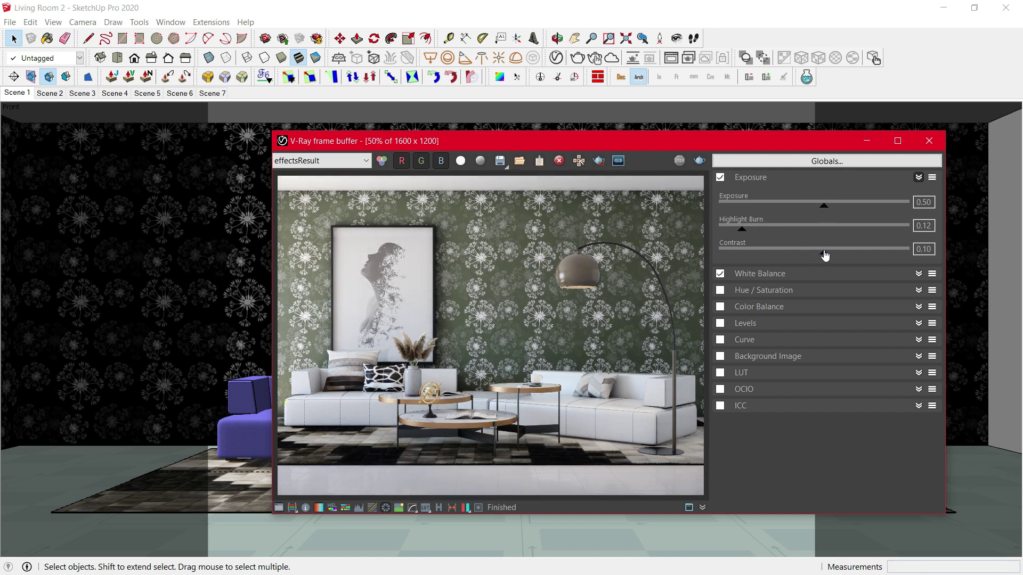
click(807, 274)
mouse_move(799, 306)
mouse_down()
mouse_move(810, 310)
mouse_move(802, 309)
mouse_up()
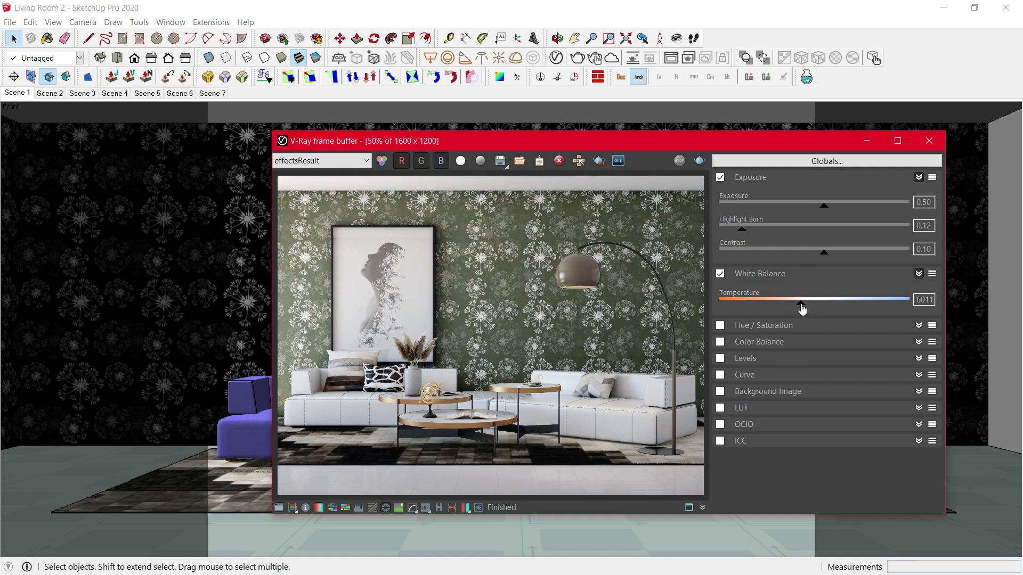
drag(802, 308, 796, 308)
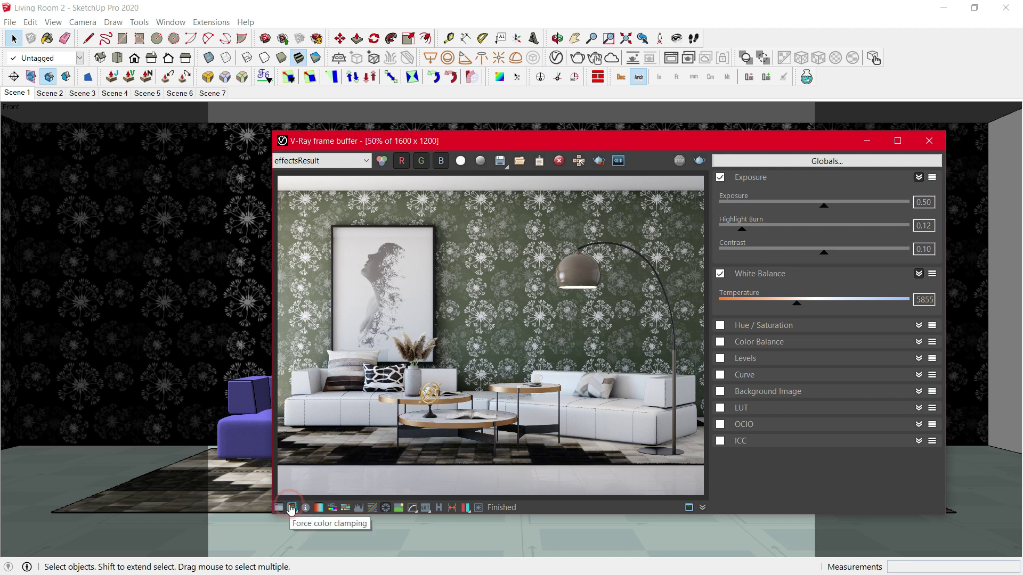
Enable Bloom/Glare with size 16.54, bloom 0.20, intensity 0.63 and threshold 1.57.
click(480, 509)
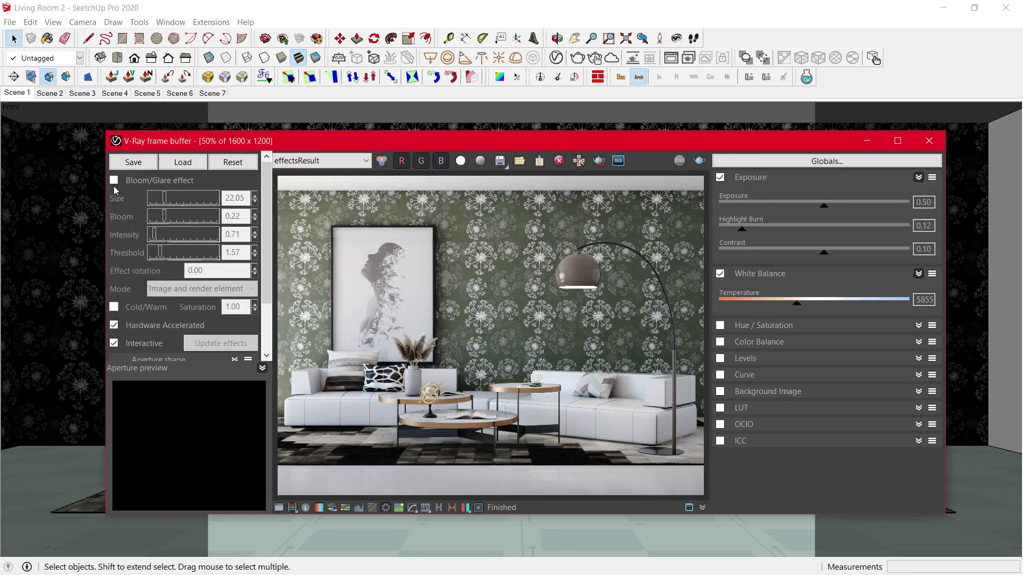
click(113, 181)
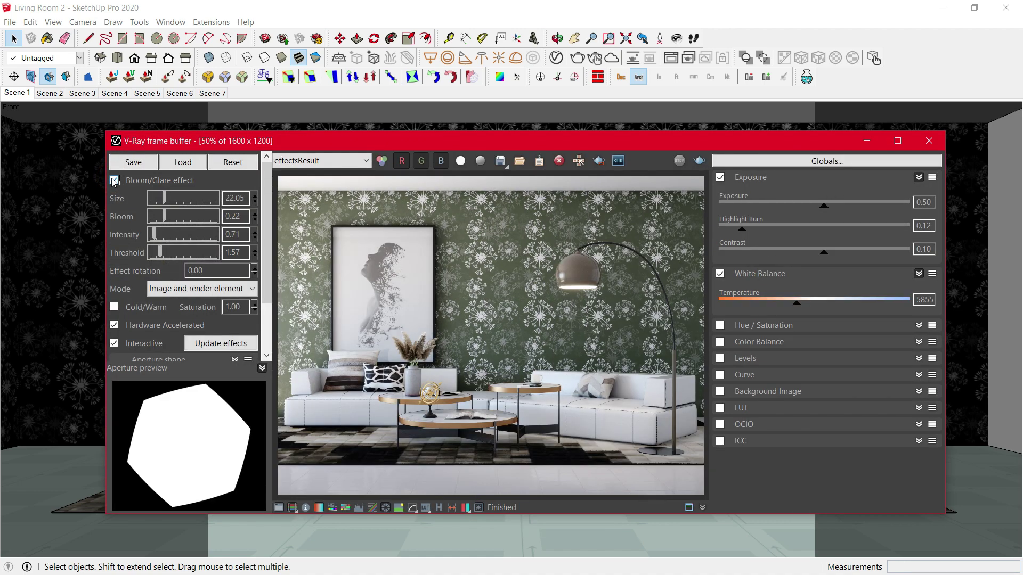
mouse_move(171, 200)
mouse_down()
mouse_move(161, 199)
mouse_move(153, 234)
mouse_move(163, 254)
mouse_up()
click(165, 216)
click(476, 509)
Maximize the frame buffer at full size and pan over the coffee tables and floral wallpaper.
click(279, 507)
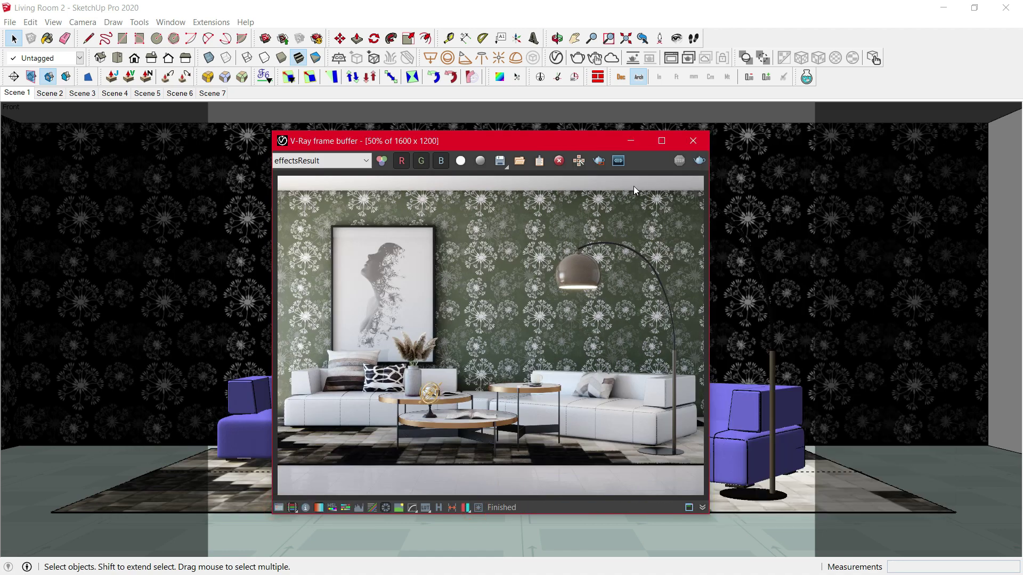
click(663, 141)
double_click(493, 391)
mouse_move(485, 396)
middle_down()
mouse_move(499, 255)
mouse_move(504, 311)
middle_up()
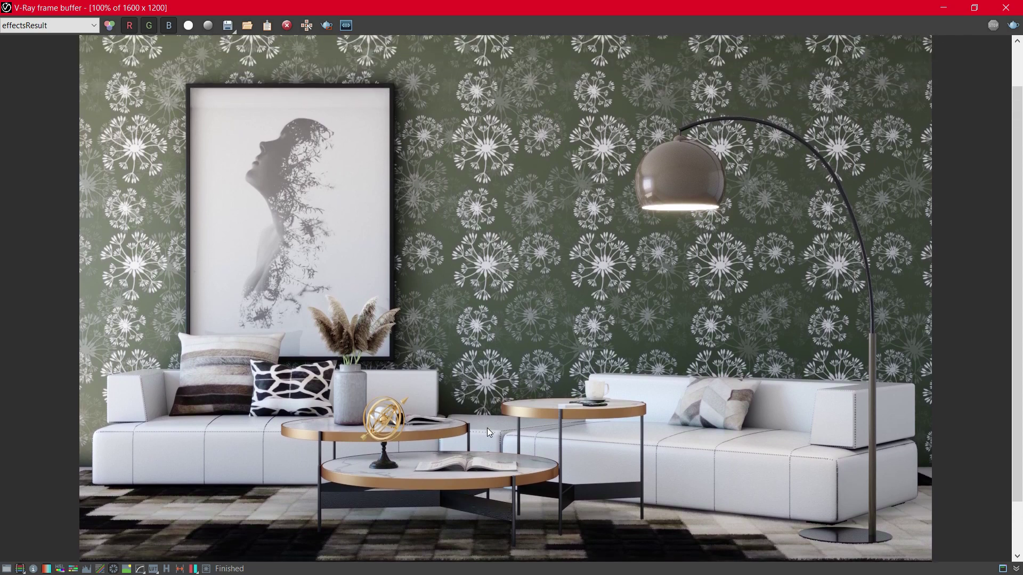
scroll(486, 427, up, 2)
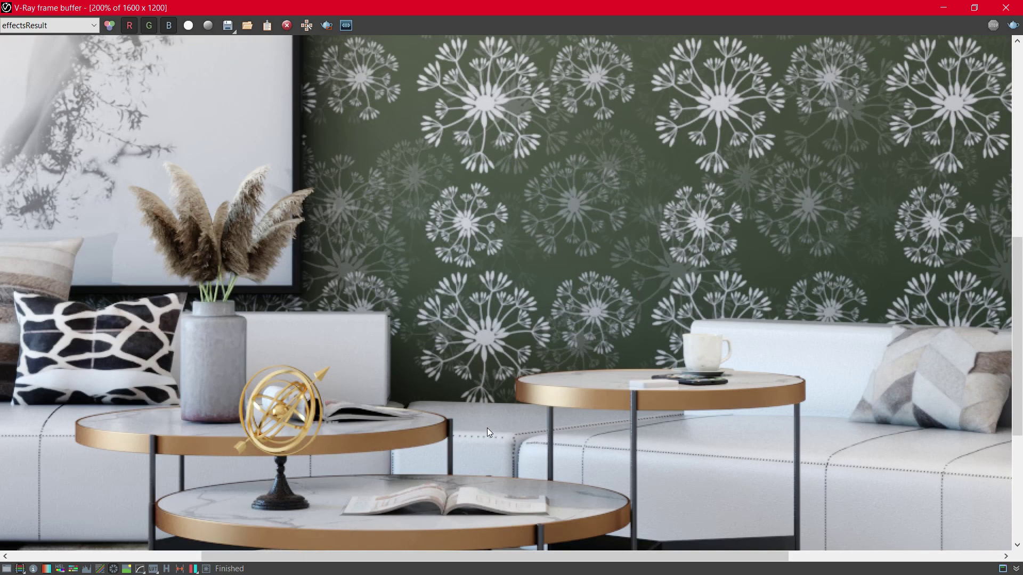
scroll(487, 427, down, 2)
mouse_move(487, 427)
middle_down()
mouse_move(516, 311)
mouse_move(516, 396)
middle_up()
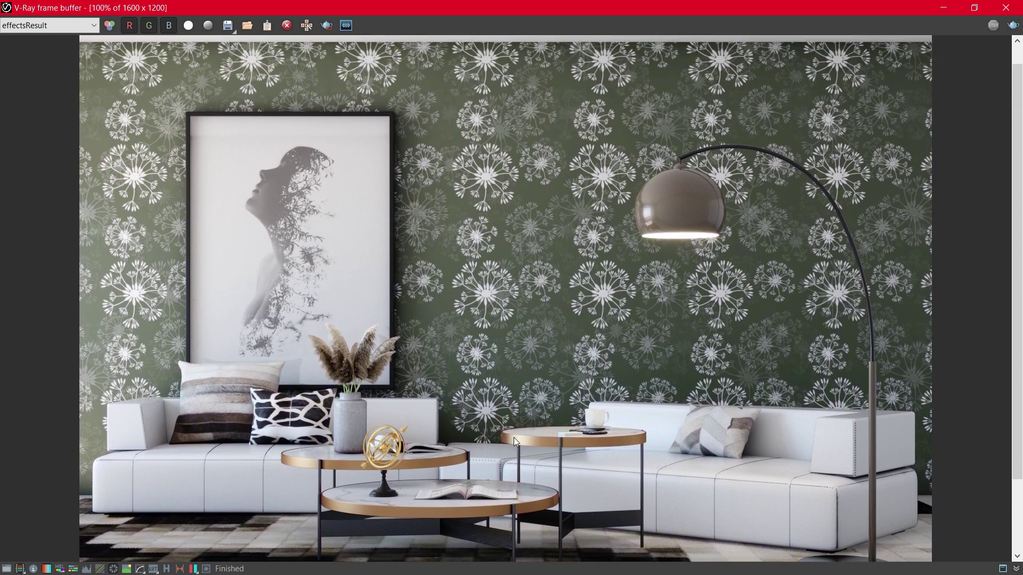
scroll(514, 437, up, 2)
mouse_move(514, 439)
middle_down()
mouse_move(678, 298)
mouse_move(485, 330)
middle_up()
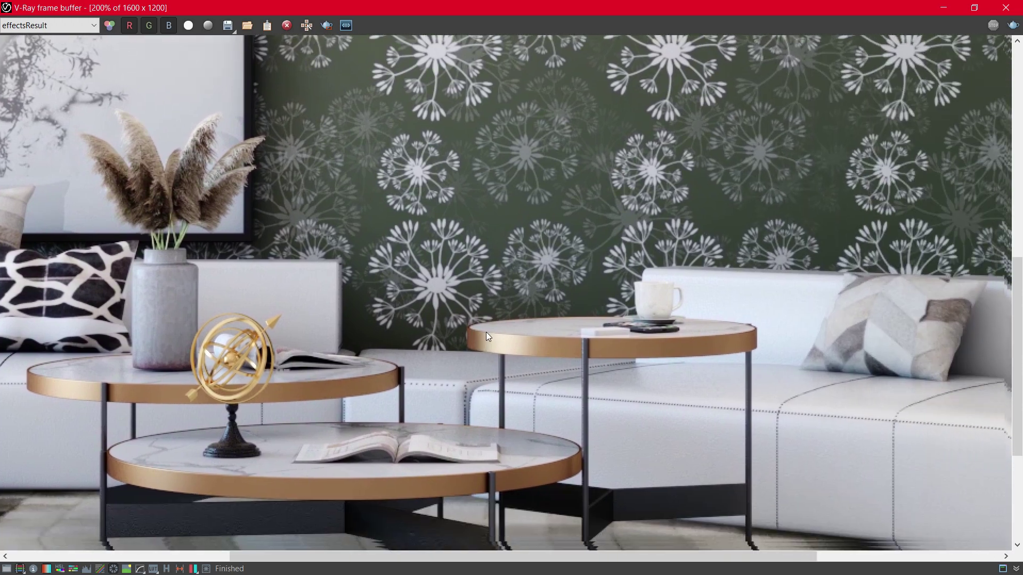